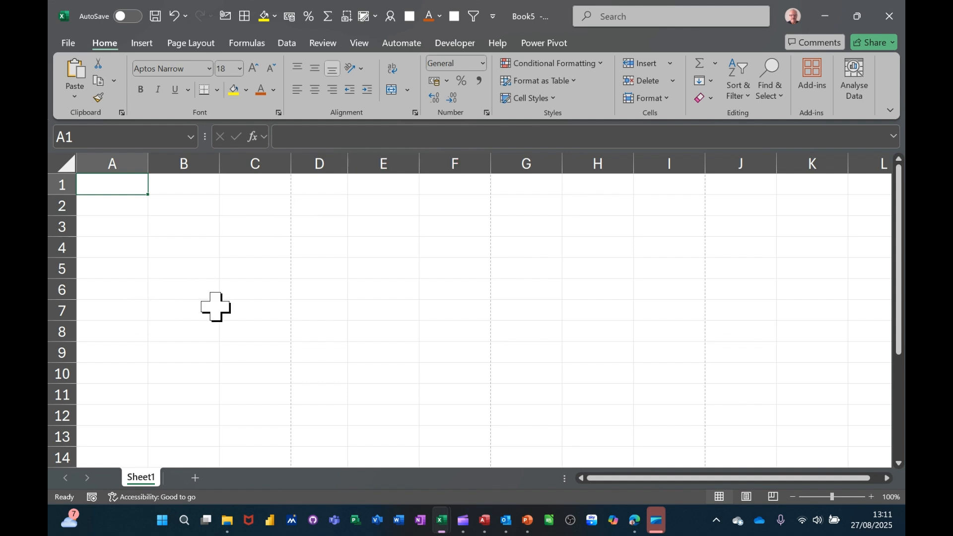
Enter the custom list's first name in cell A1 and fill the series down to A5.
type("Steve")
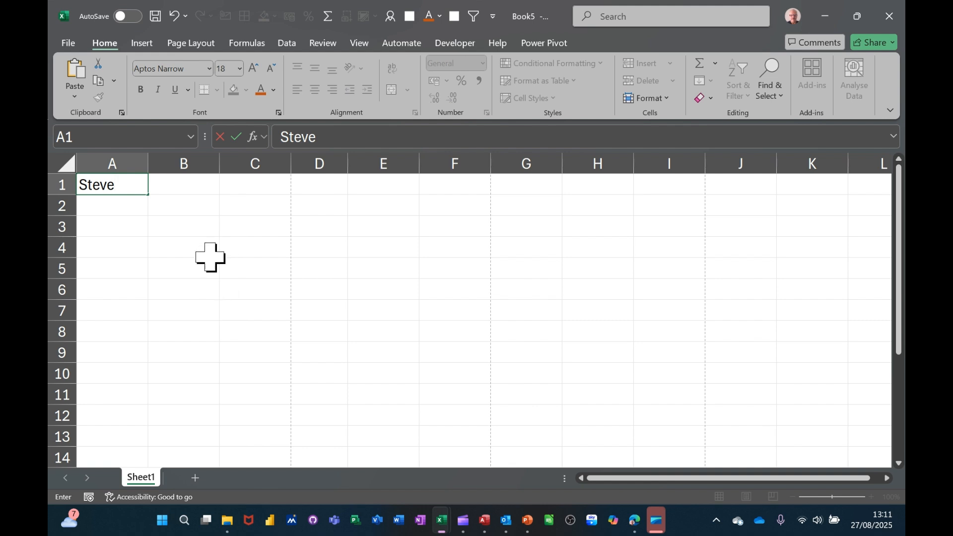
left_click_drag(150, 196, 144, 275)
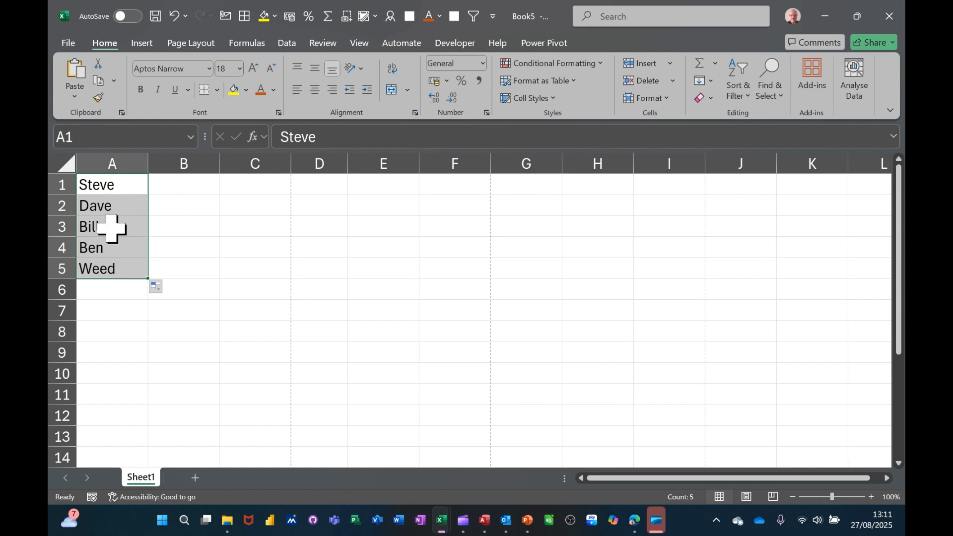
Examine the custom lists available for fill sequences in the advanced options, leaving them without changes.
left_click(68, 45)
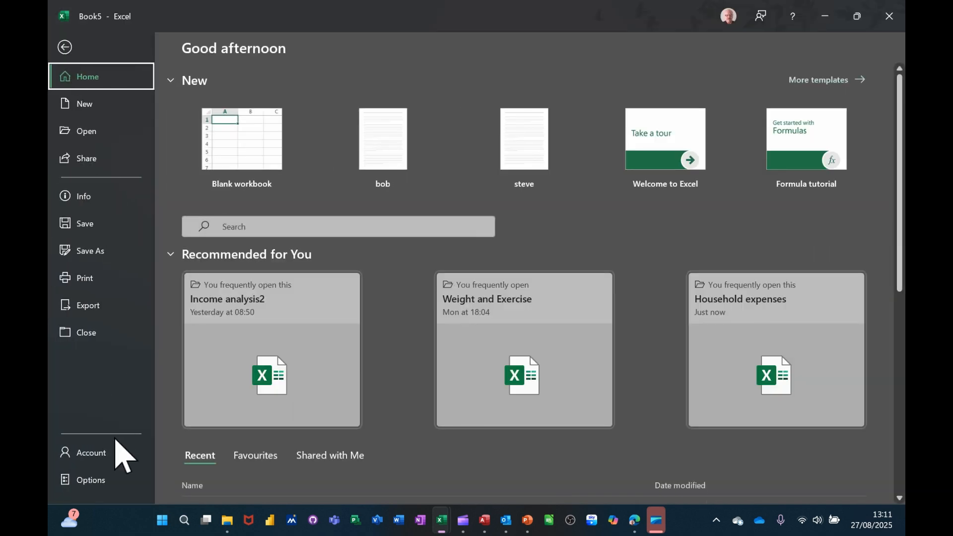
left_click(84, 484)
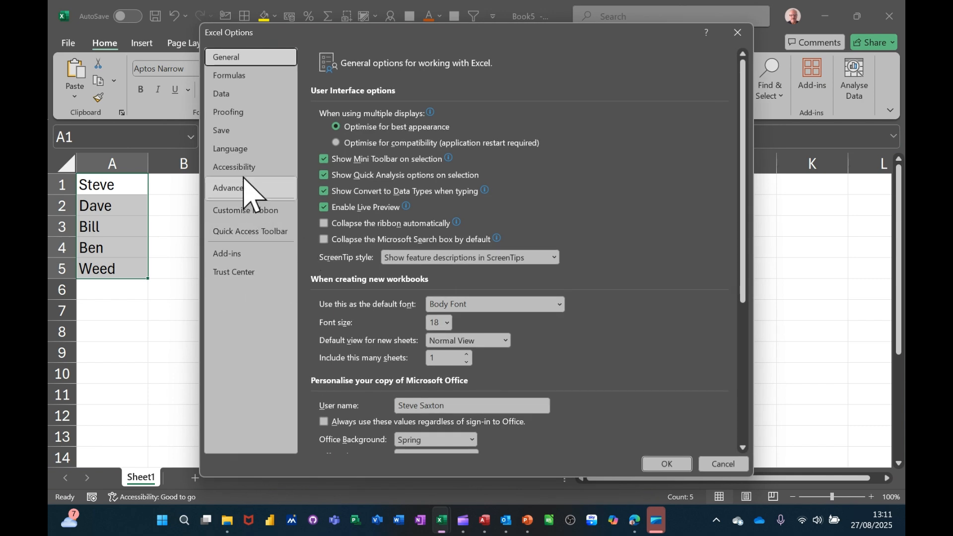
left_click(237, 191)
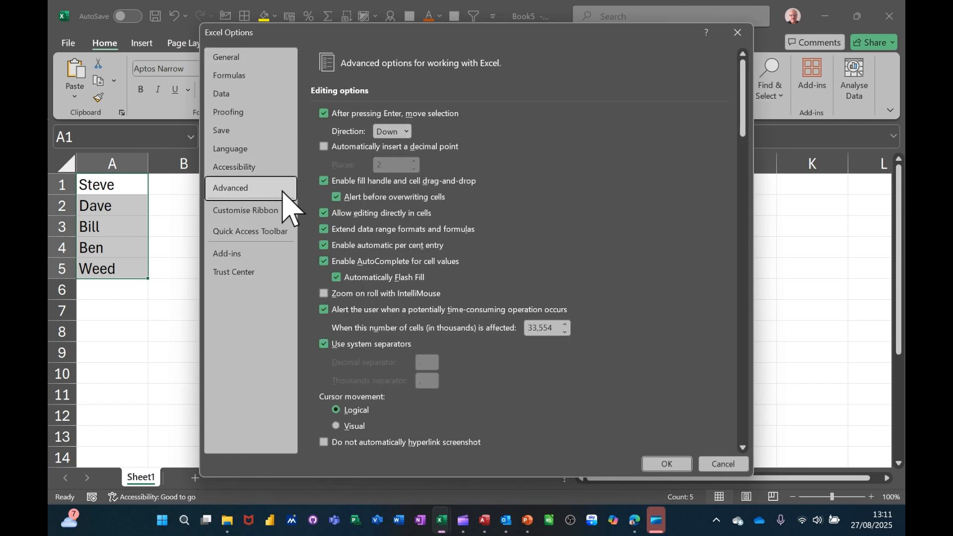
scroll(639, 245, "down", 7)
scroll(638, 320, "down", 8)
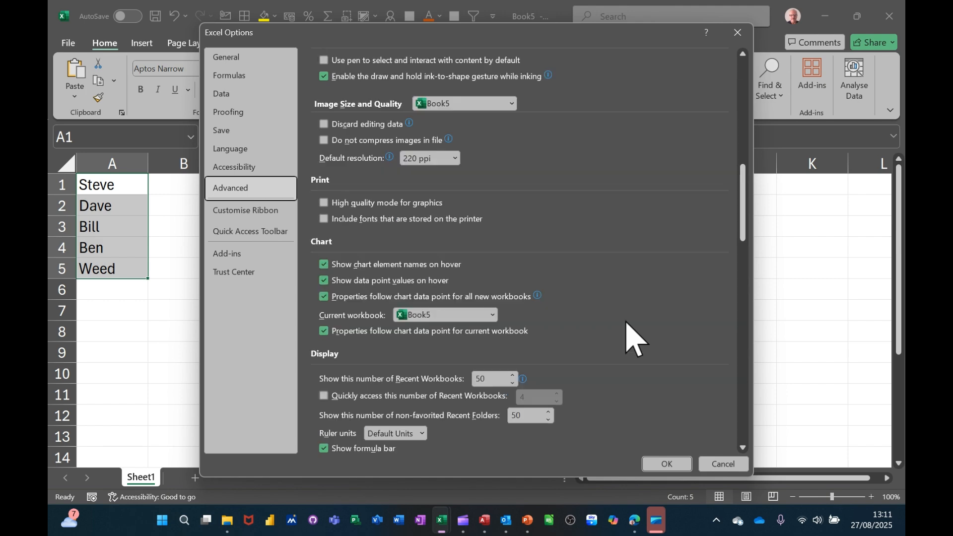
scroll(475, 320, "down", 9)
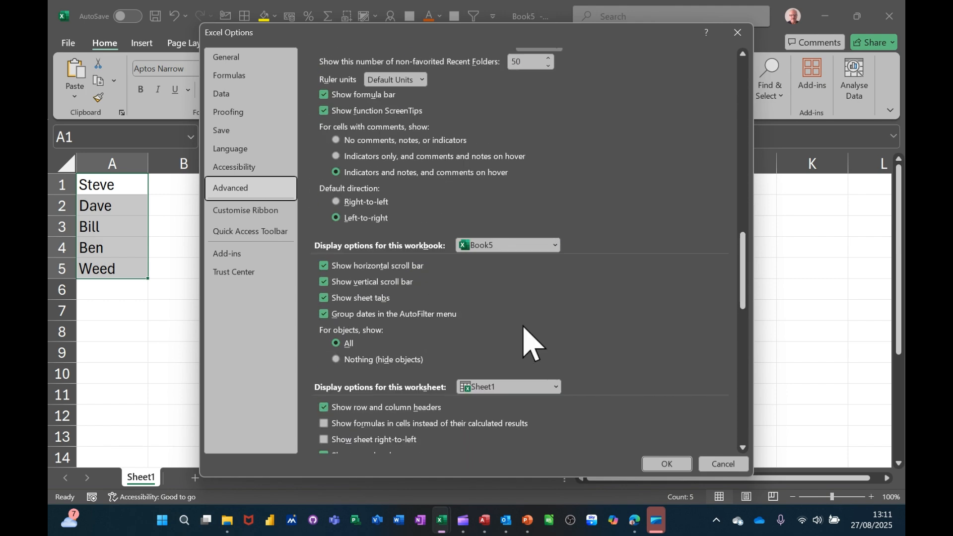
scroll(582, 382, "down", 10)
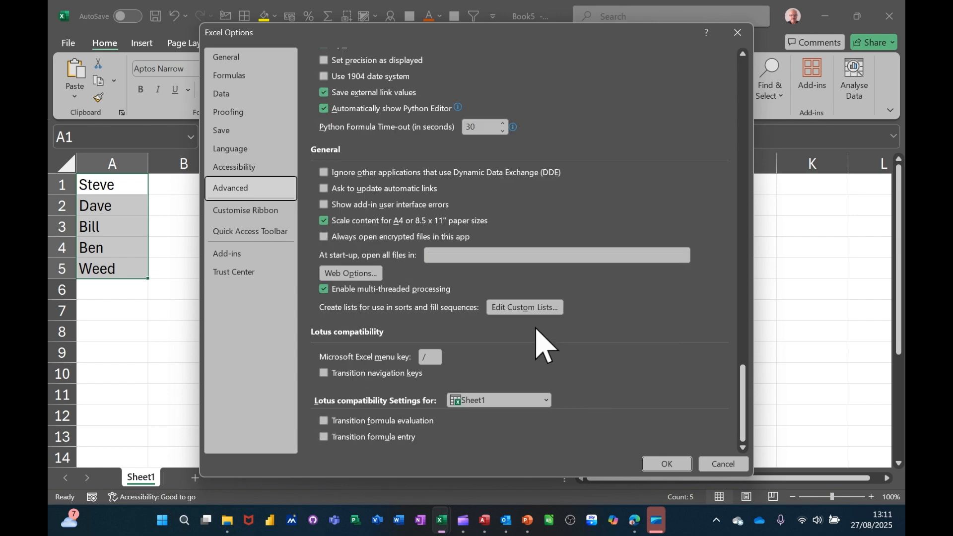
left_click(521, 306)
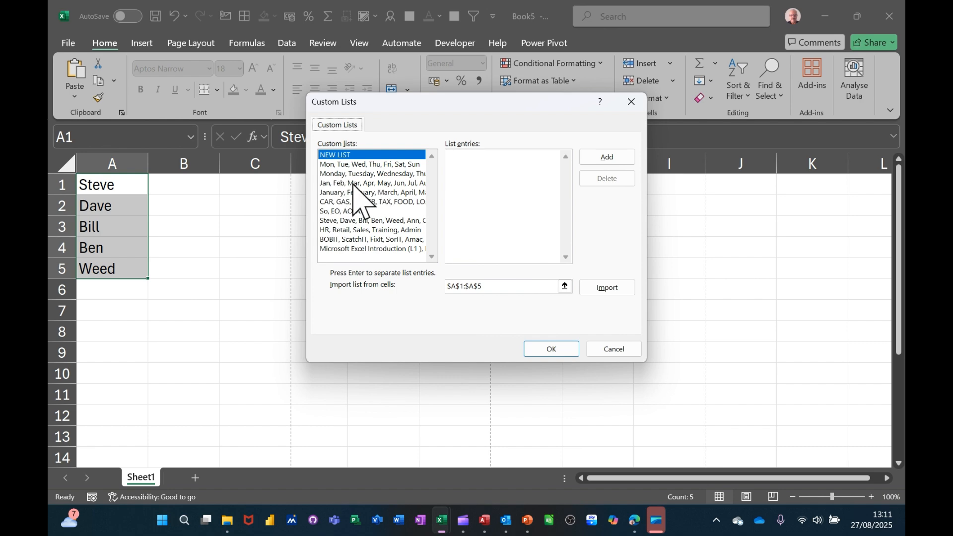
left_click(614, 350)
left_click(712, 465)
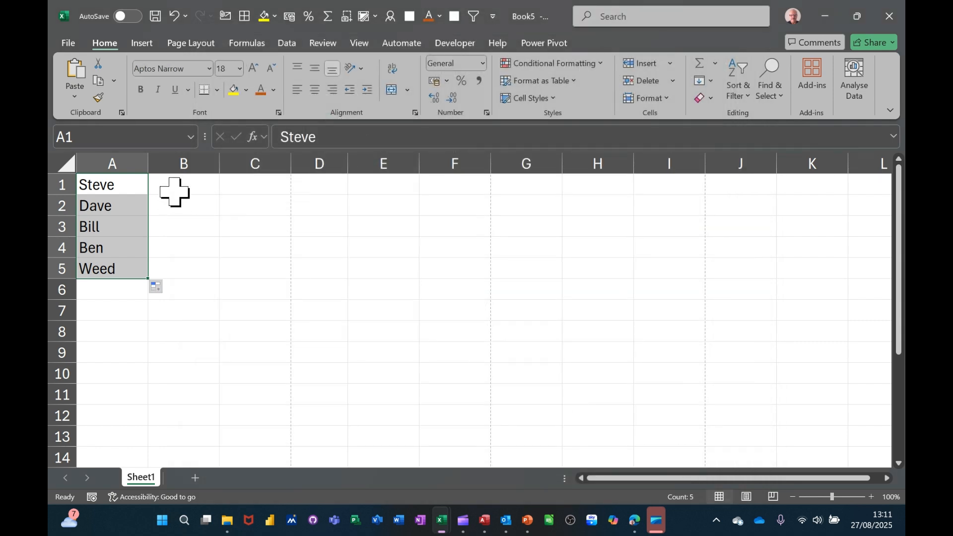
Enter the values 33, 44, 5, 44 and 33 in cells B1 to B5.
left_click(175, 193)
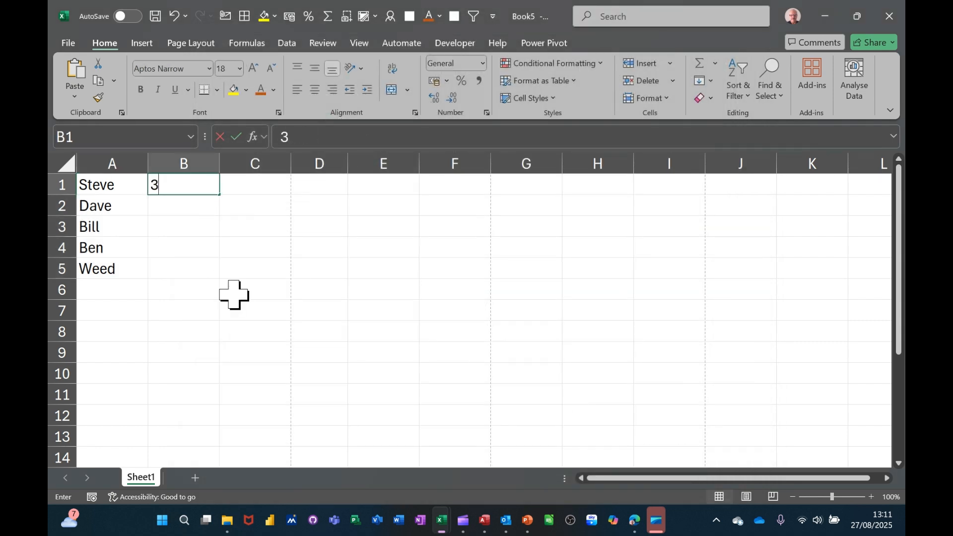
type("33")
key("Return")
type("44")
key("Return")
type("5")
key("Return")
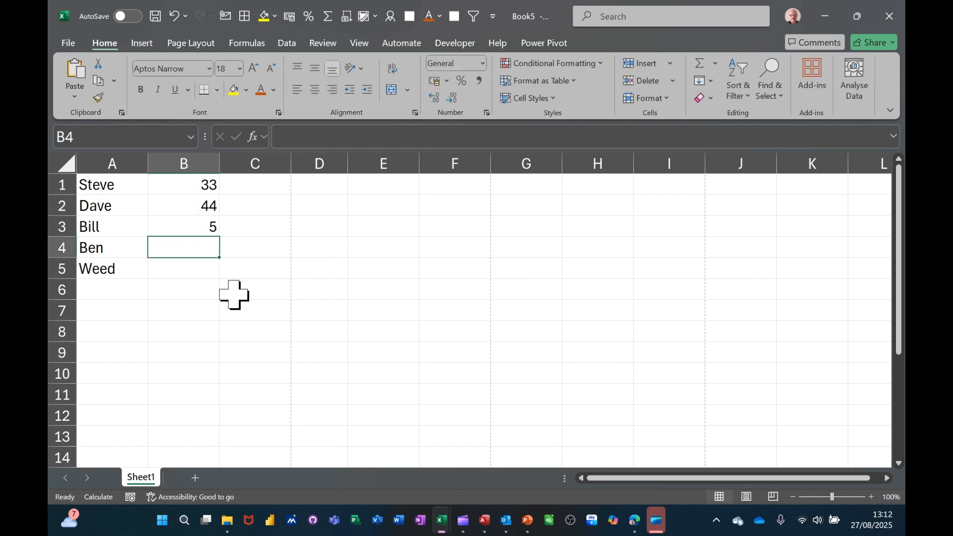
type("44")
key("Return")
type("33")
key("Return")
type("22")
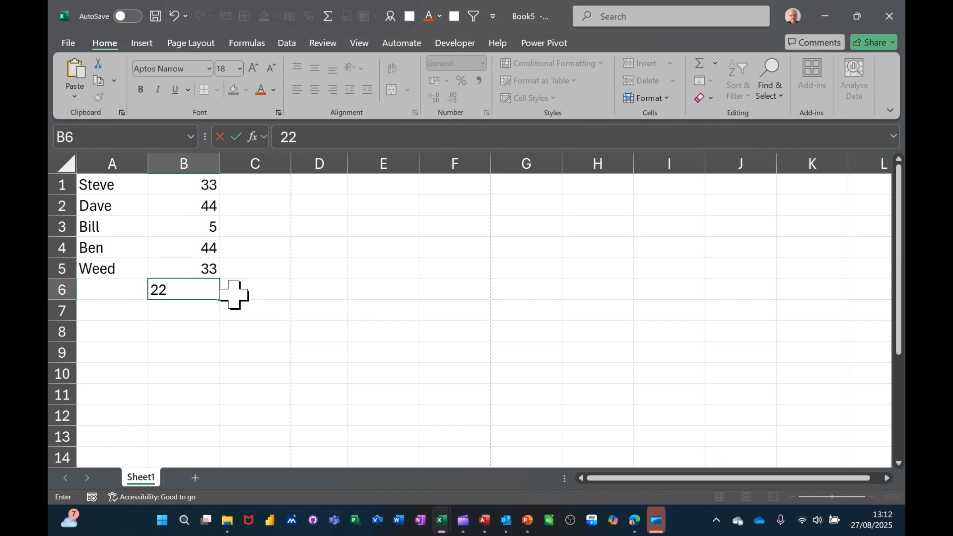
left_click(237, 249)
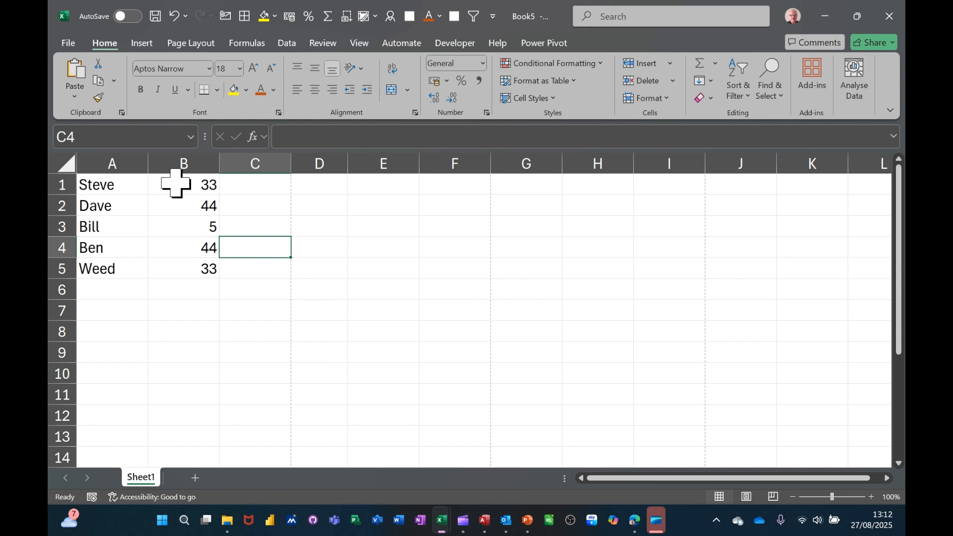
Try light blue solid-fill data bars on cells B1:B5 and undo them.
left_click_drag(176, 184, 182, 270)
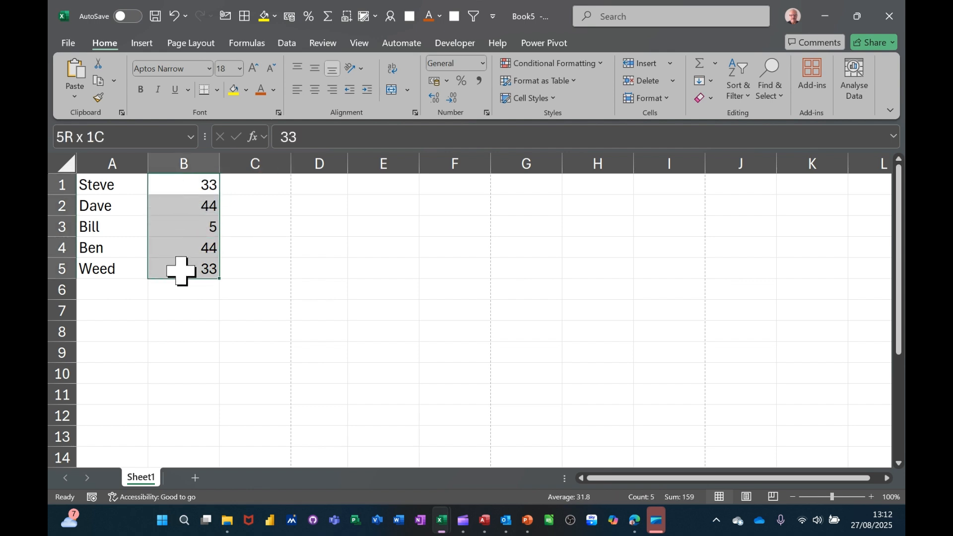
left_click(578, 64)
mouse_move(546, 149)
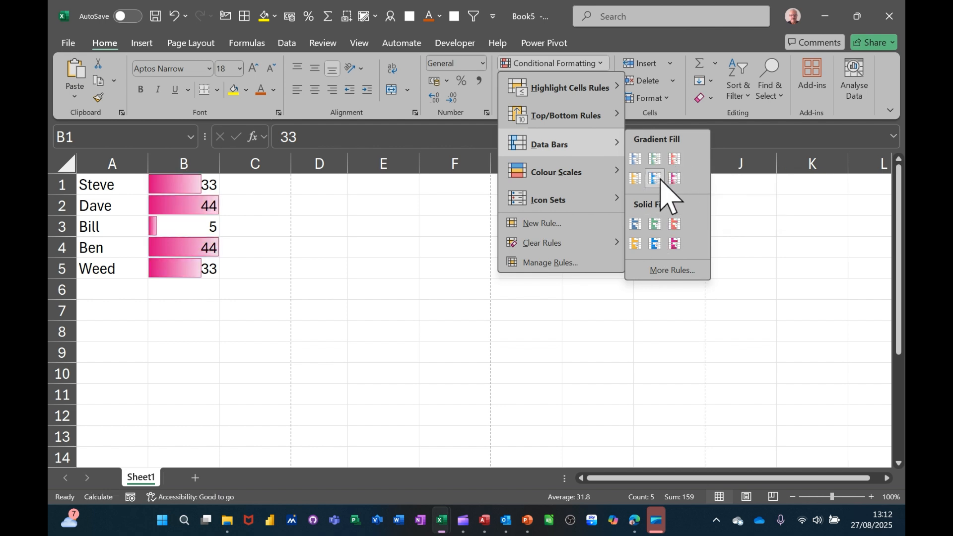
left_click(655, 243)
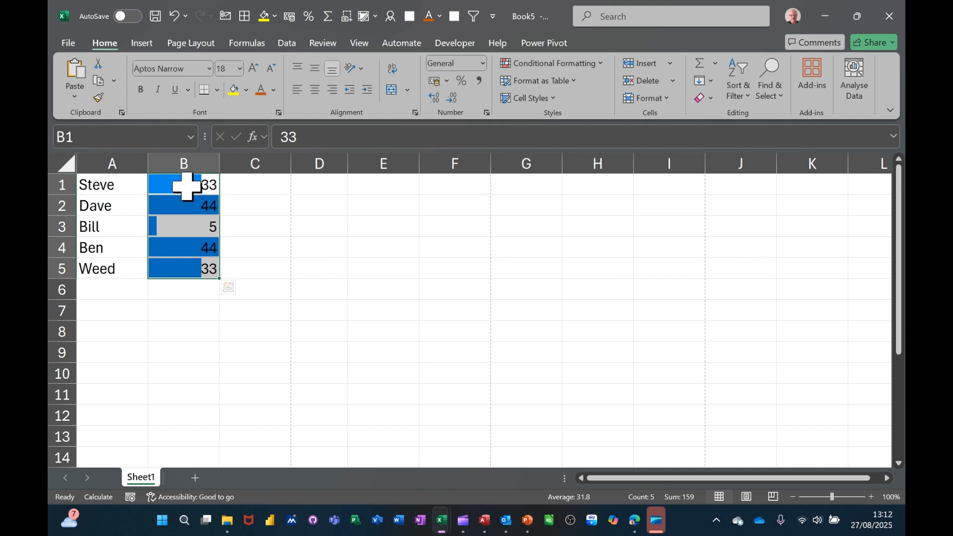
key("ctrl+z")
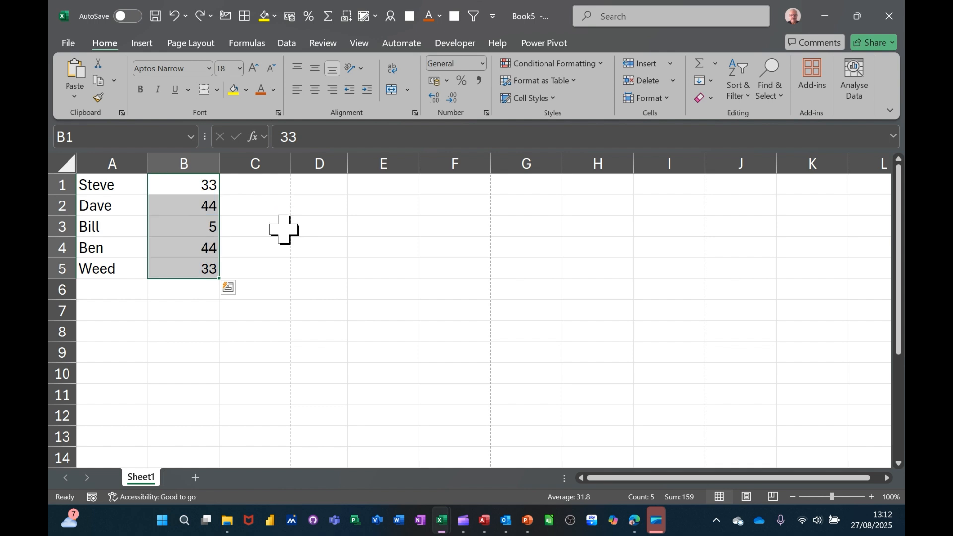
Enter the formula =B1 in cell C1 and fill it down to C5.
left_click(260, 188)
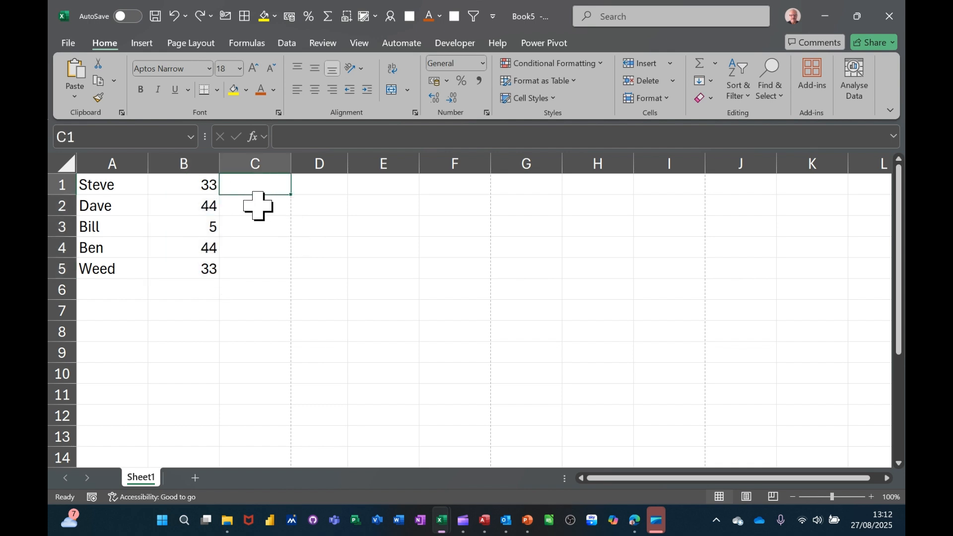
type("=")
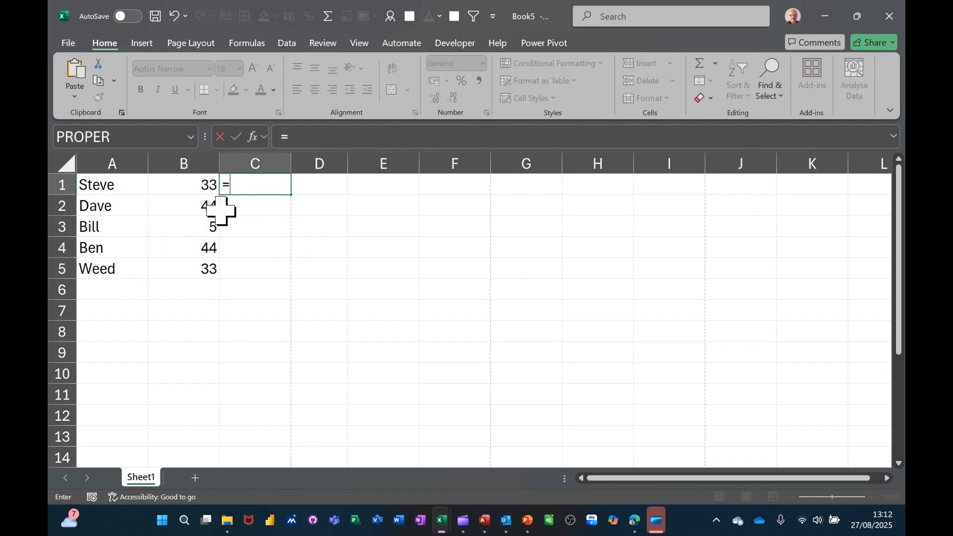
left_click(184, 187)
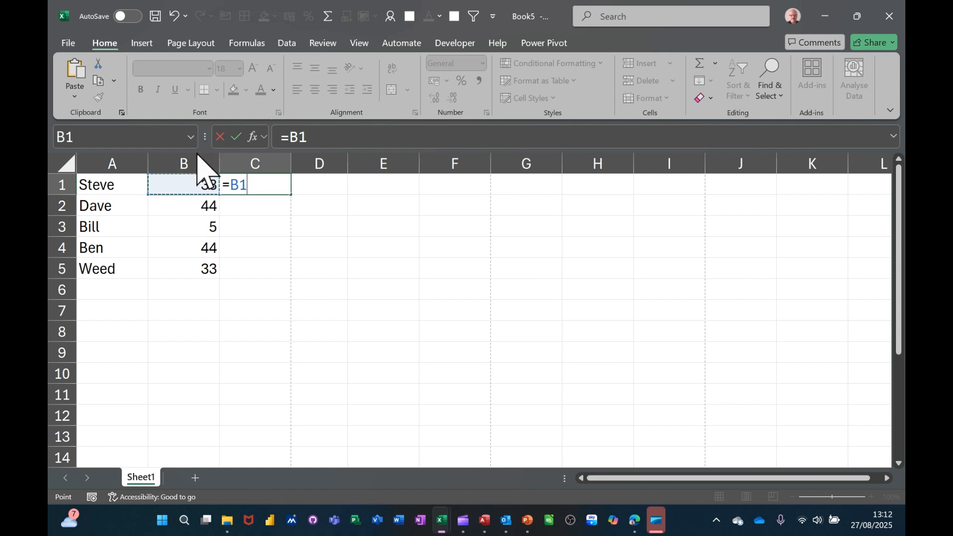
left_click(238, 138)
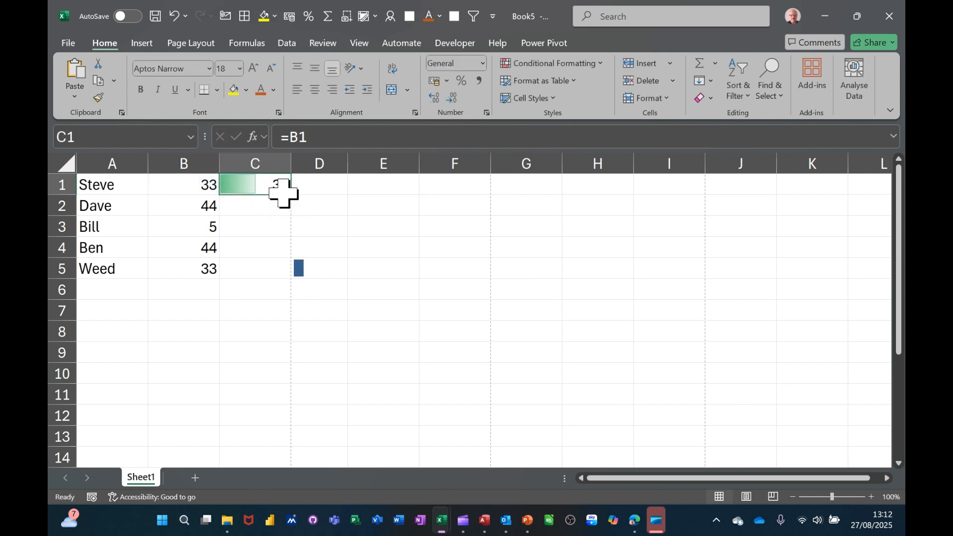
double_click(293, 195)
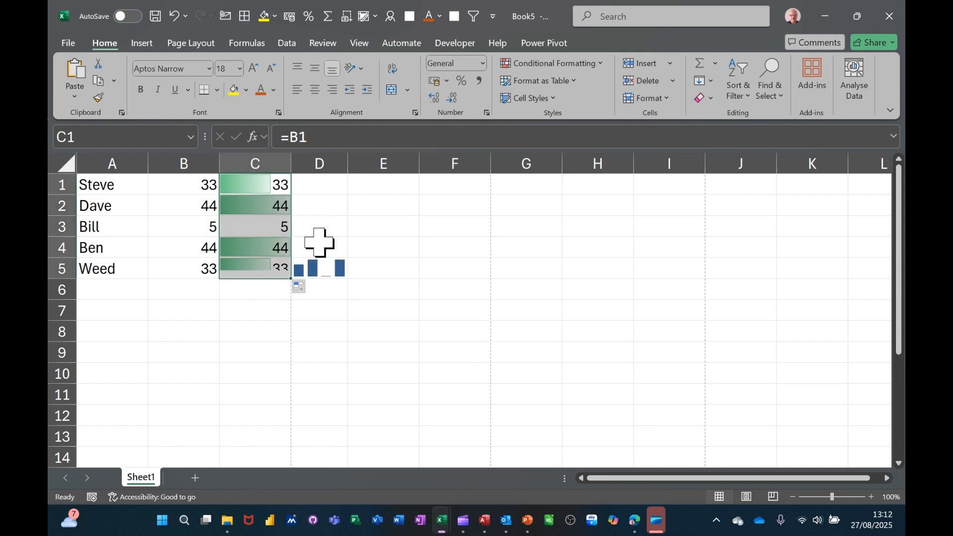
Clear the column sparkline from cell D5.
left_click(326, 276)
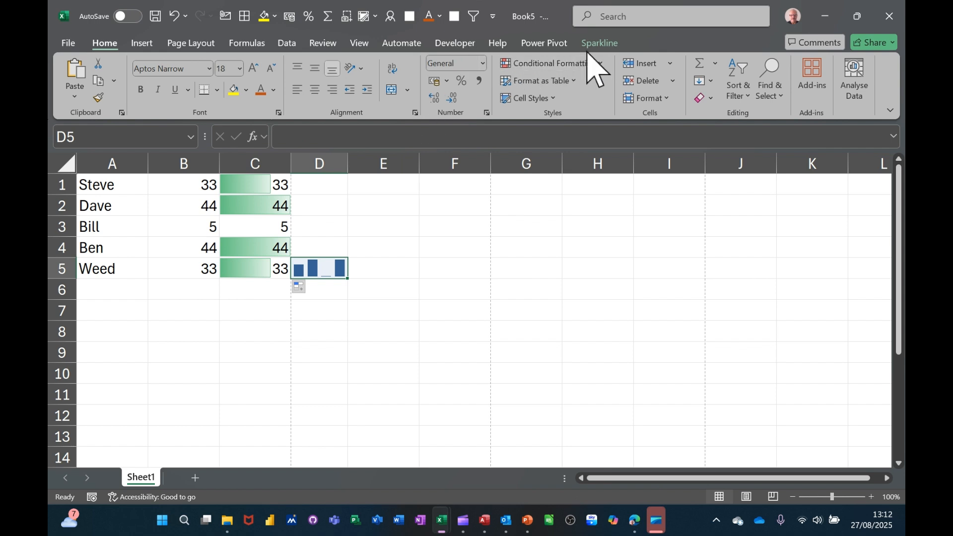
left_click(596, 45)
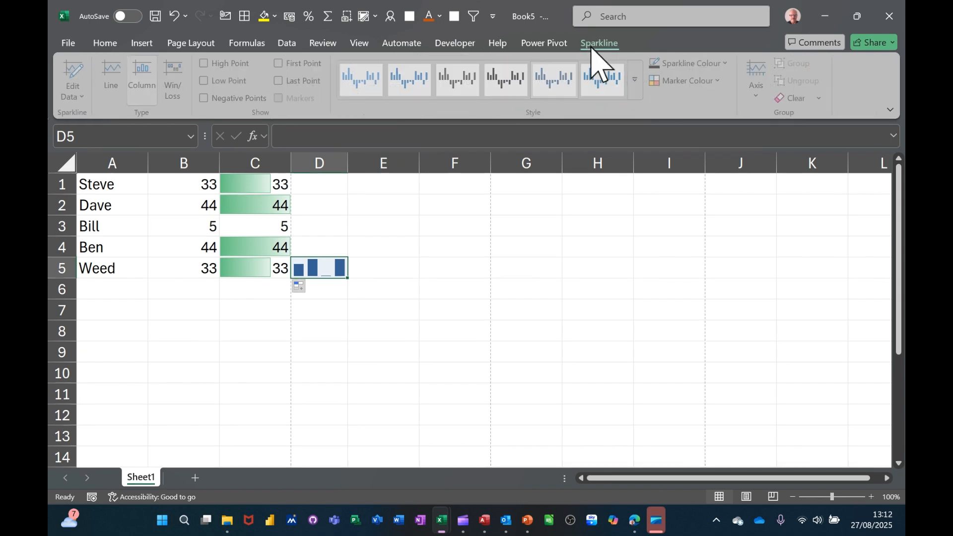
left_click(792, 97)
left_click(407, 309)
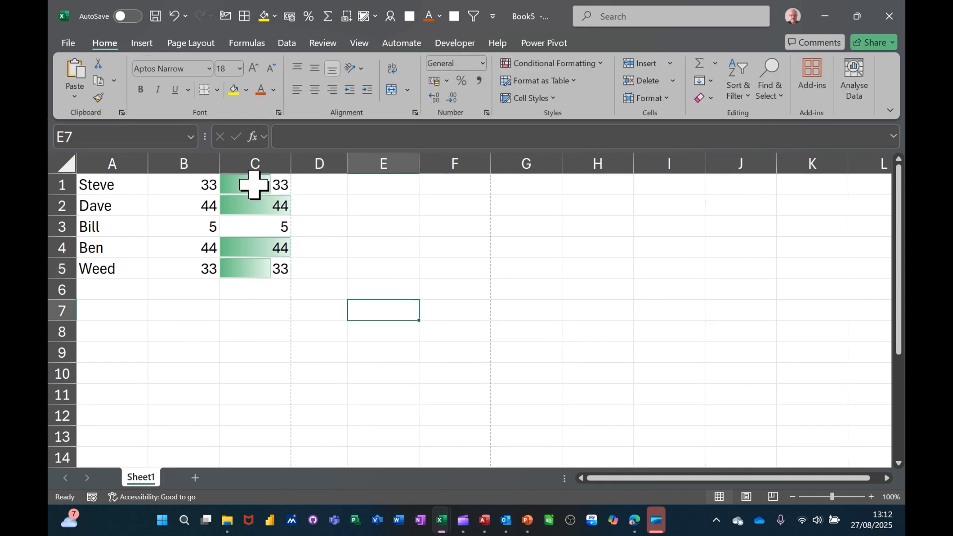
Open the conditional formatting data bar rule on C1:C5 for editing and set it to show the bar only.
left_click_drag(247, 183, 249, 255)
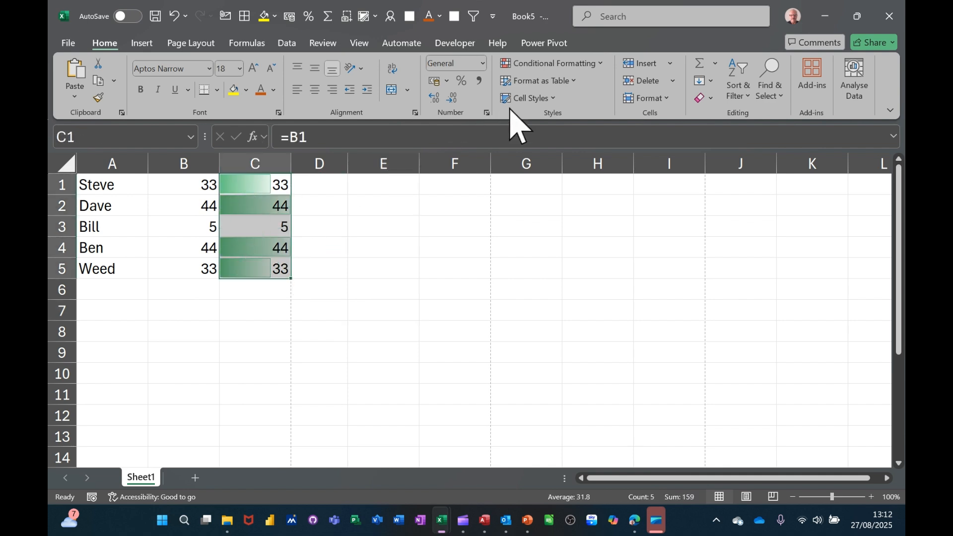
left_click(550, 64)
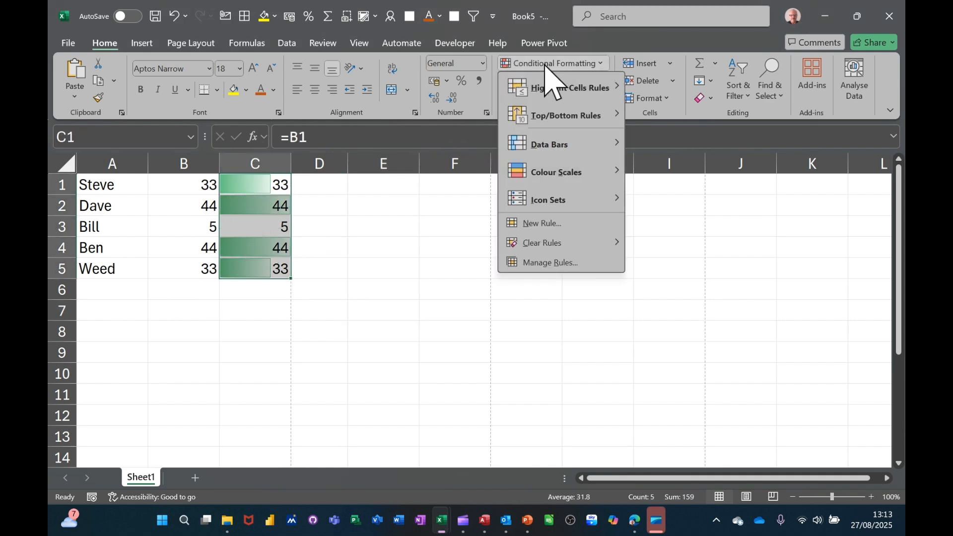
left_click(544, 264)
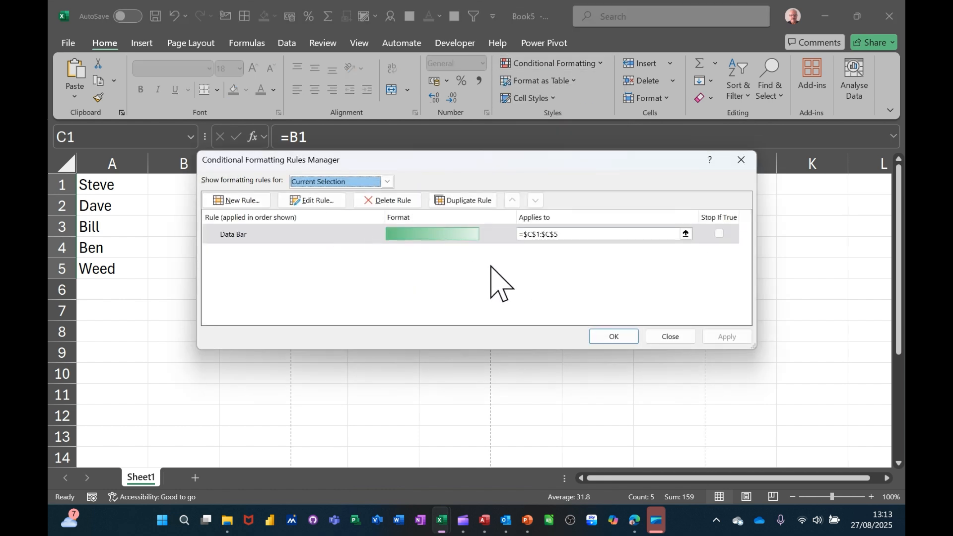
left_click(322, 202)
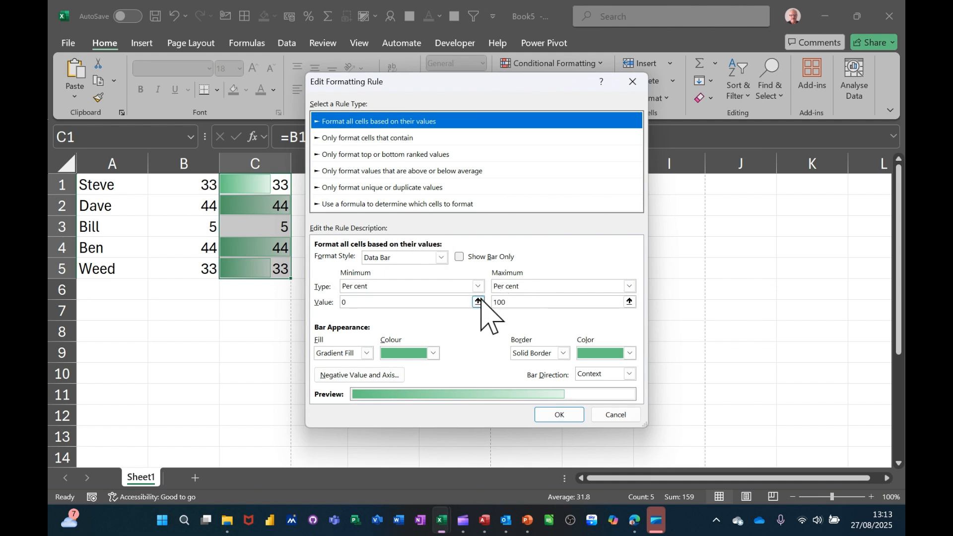
left_click(462, 257)
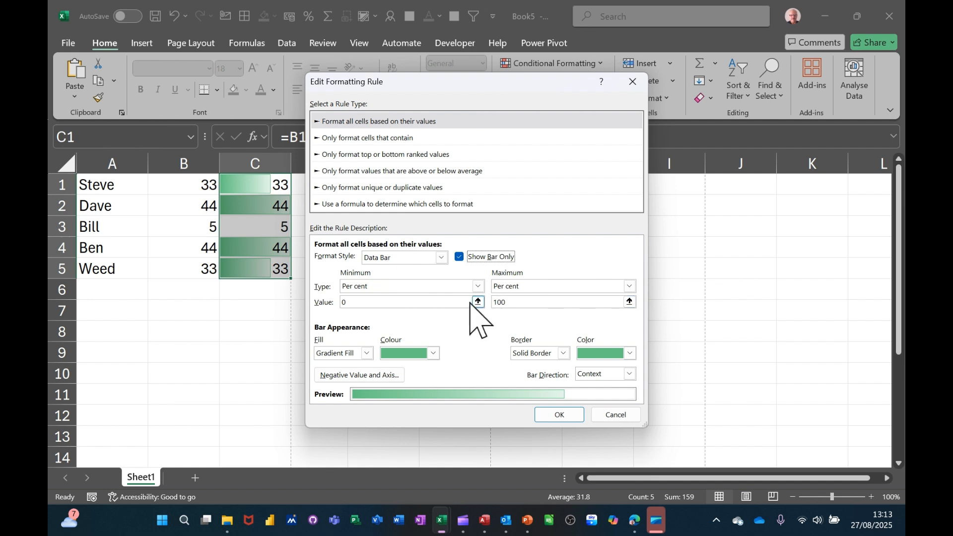
Set the data bar rule's minimum to the number 0 and maximum to the number 100, and apply it to C1:C5.
left_click(478, 287)
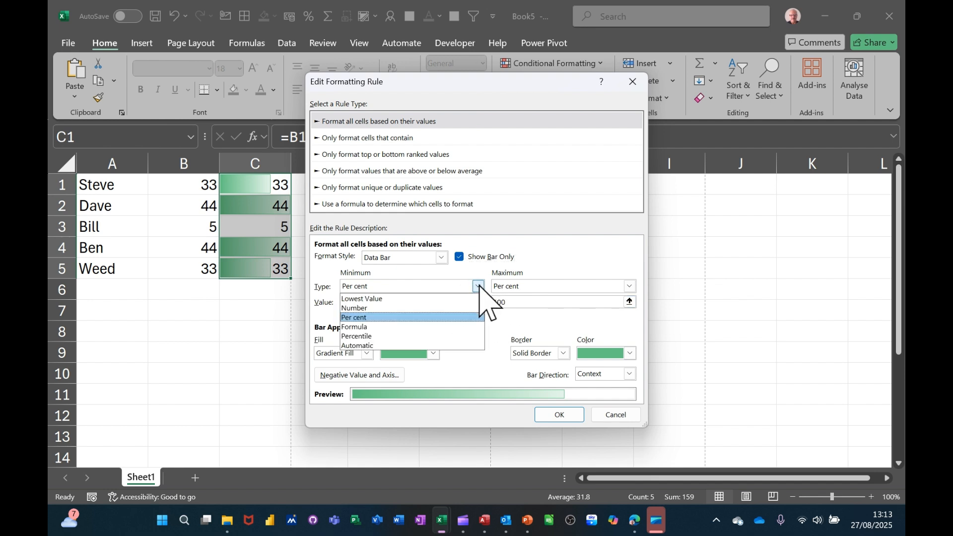
left_click(437, 308)
left_click(534, 288)
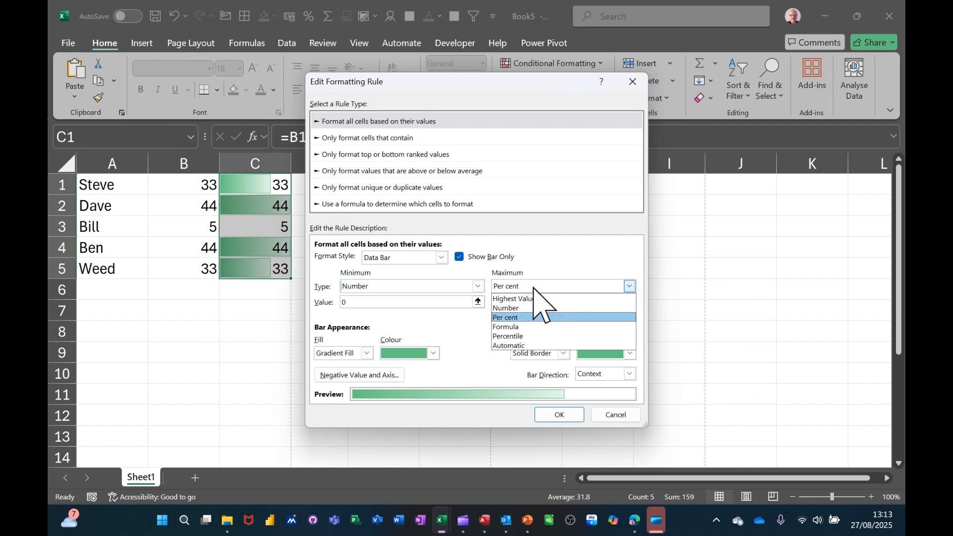
left_click(526, 308)
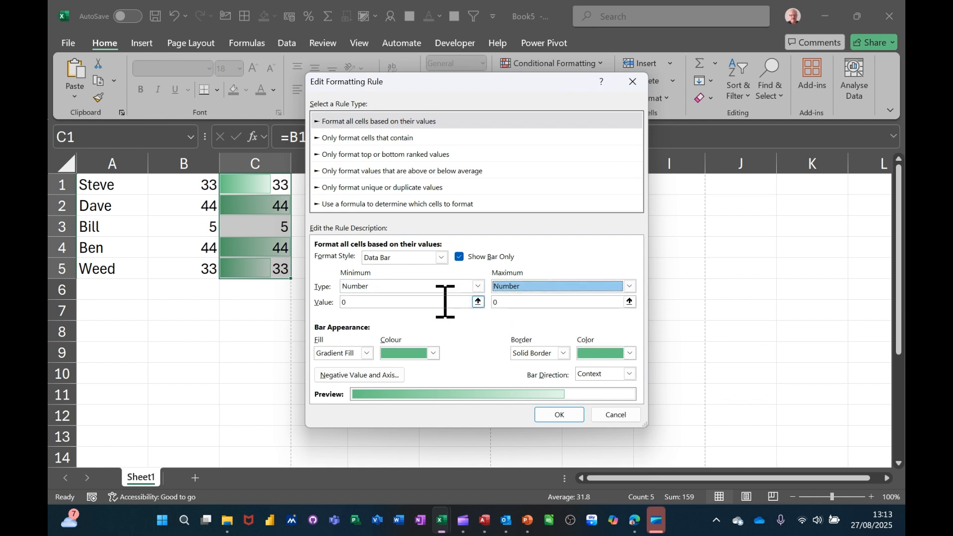
left_click(518, 304)
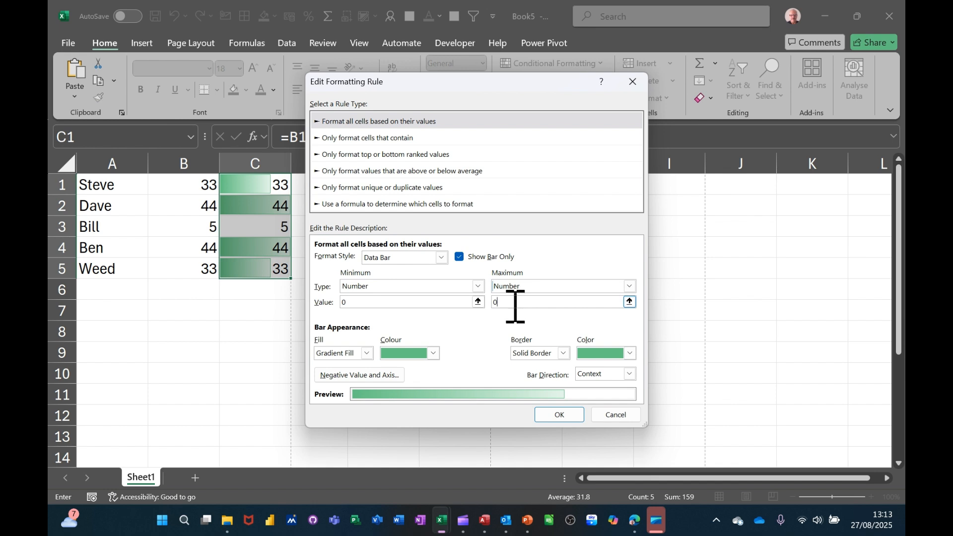
type("100")
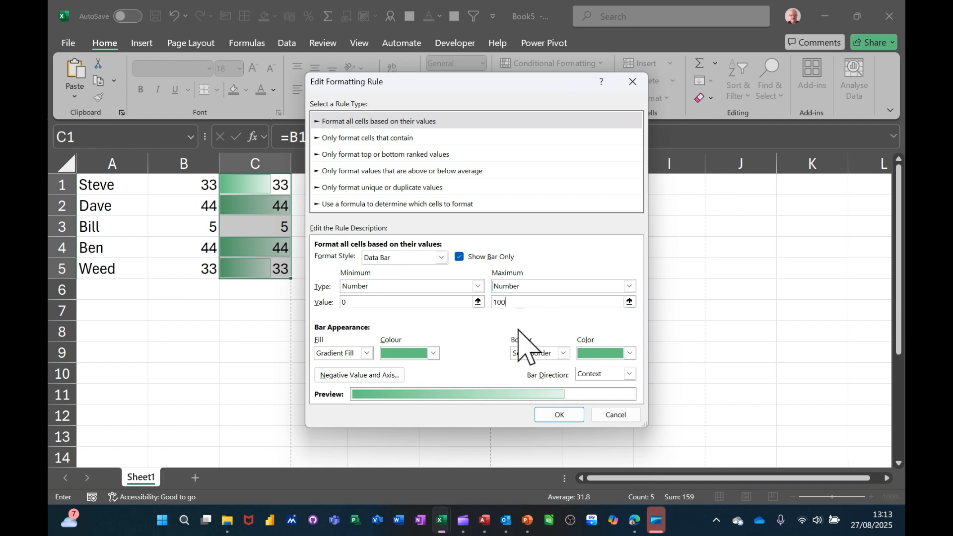
left_click(571, 414)
left_click(593, 335)
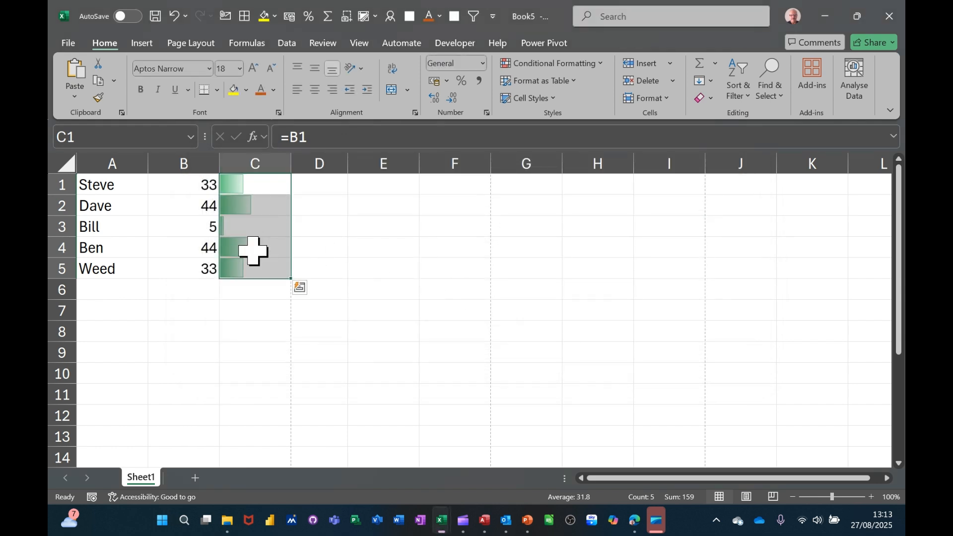
Enter 100 in cell B2 to test the full length of its data bar.
left_click(184, 206)
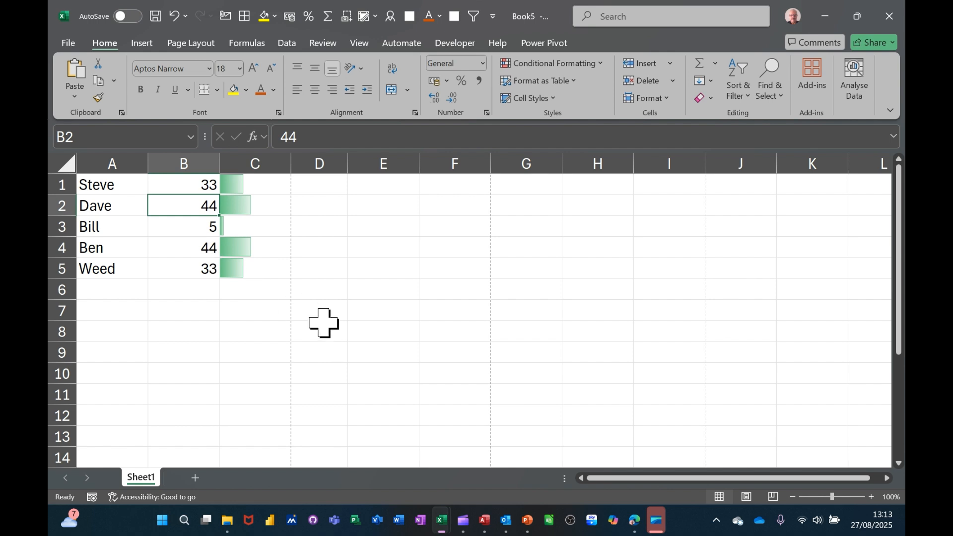
type("100")
left_click(273, 294)
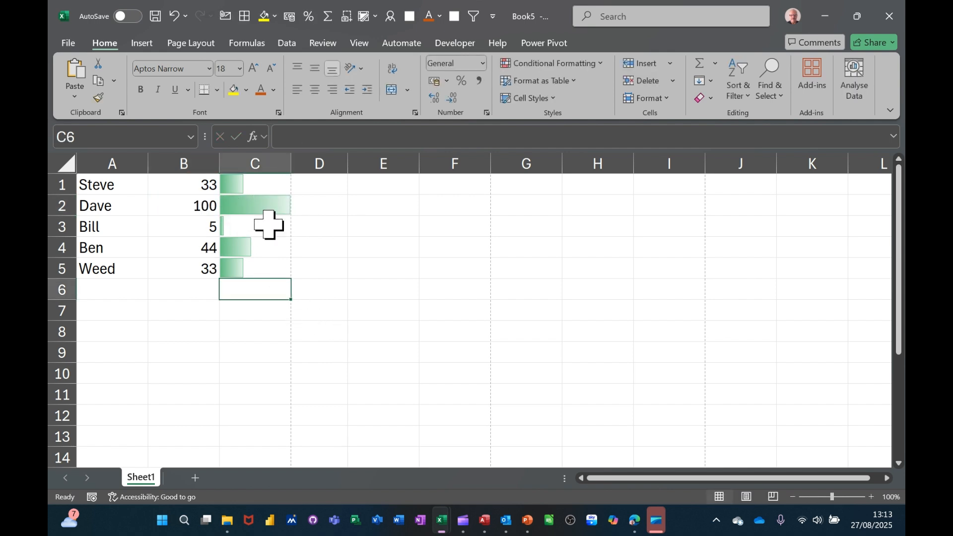
Set the value in cell B2 to 45.
left_click(176, 201)
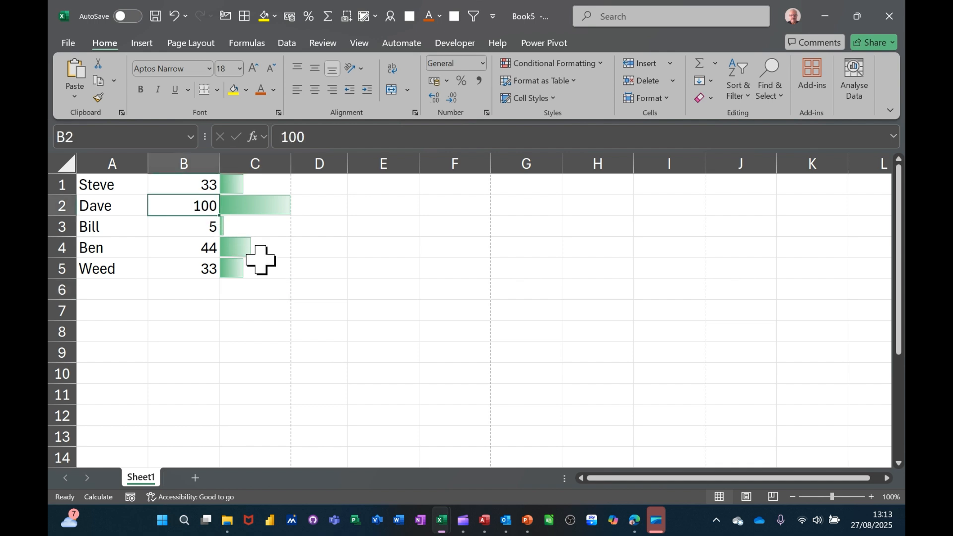
type("45")
left_click(304, 263)
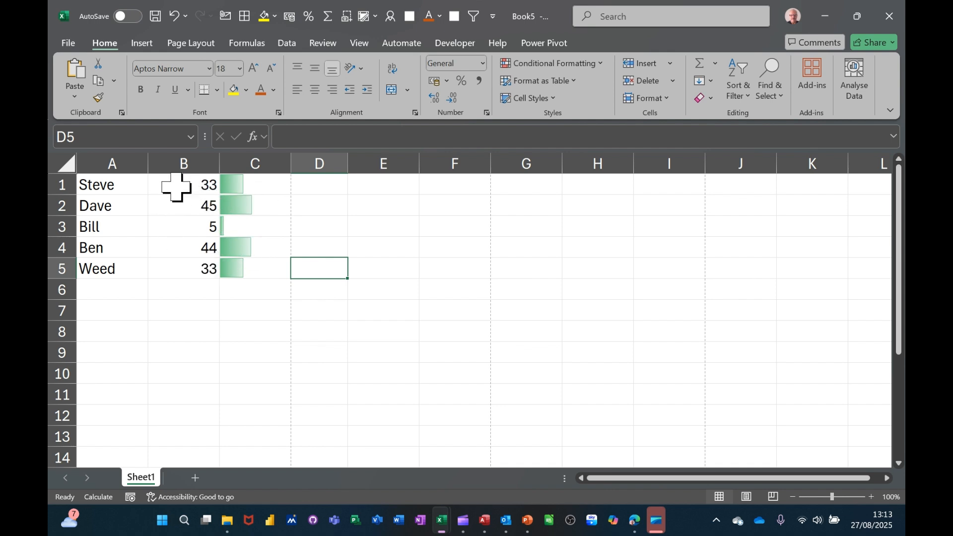
Insert a column sparkline in cell D1 using the data range B1:B5.
left_click_drag(177, 185, 180, 262)
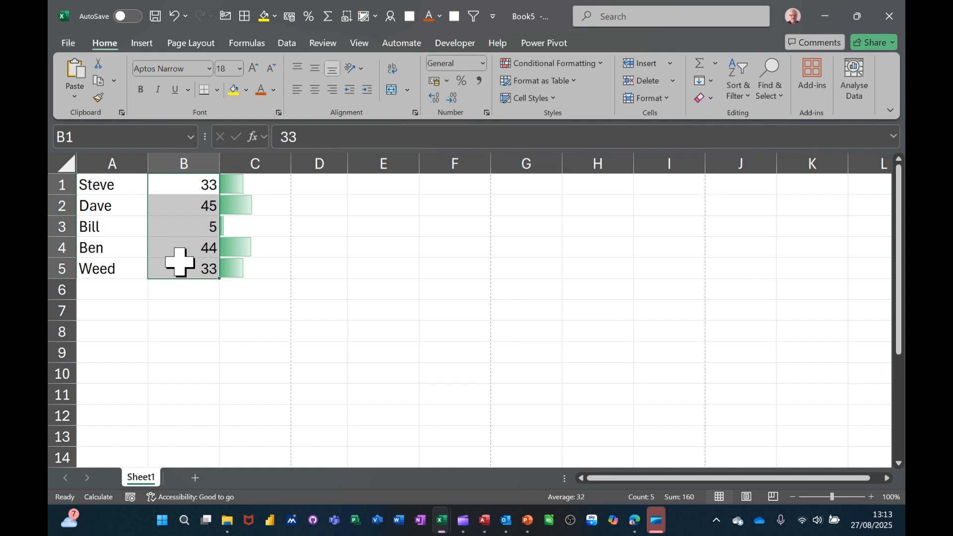
left_click(144, 44)
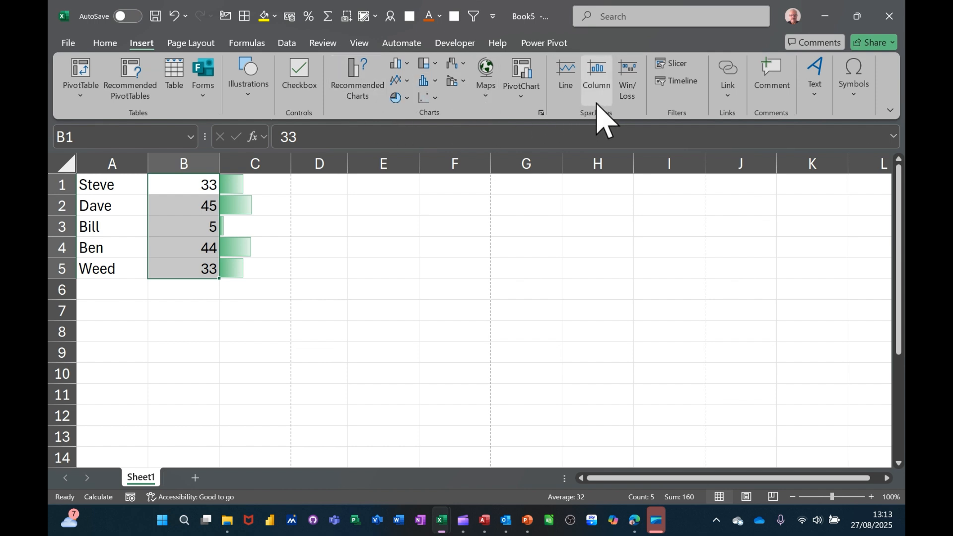
left_click(601, 77)
left_click(467, 274)
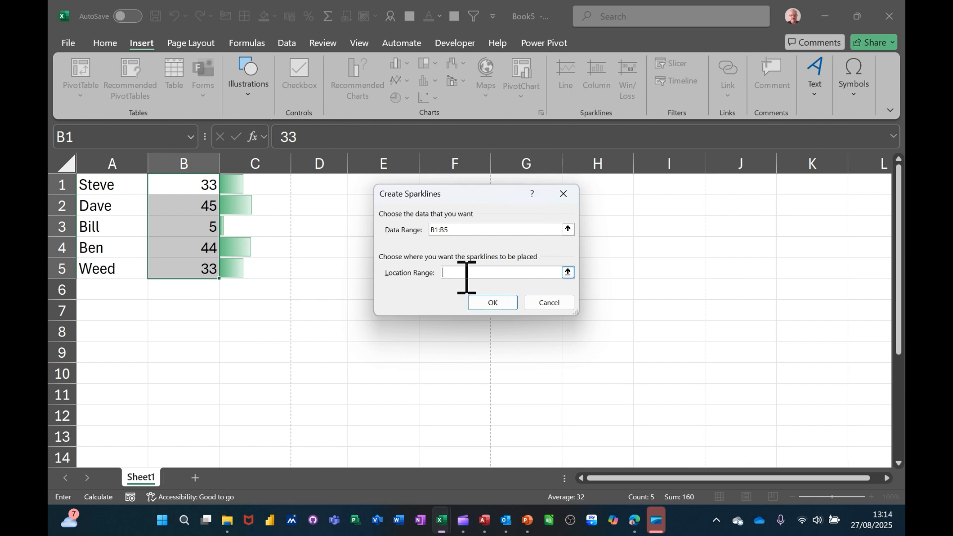
left_click(323, 182)
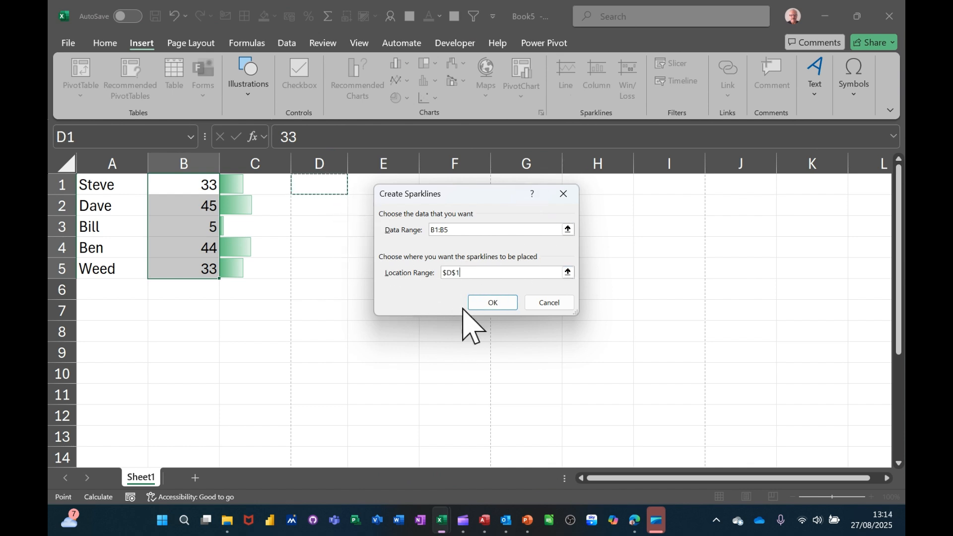
left_click(493, 303)
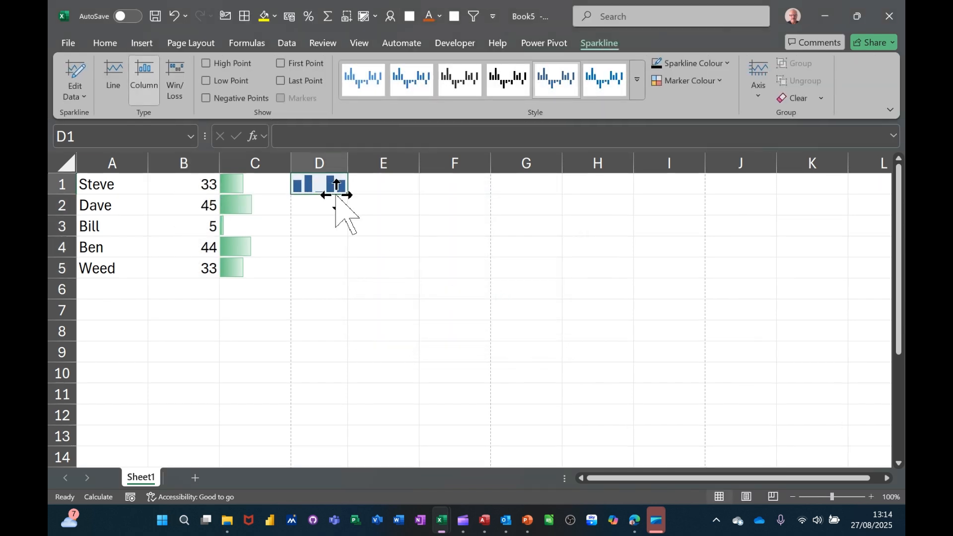
Give the D1 sparkline the dark blue style and highlight its high point and last point.
left_click(637, 89)
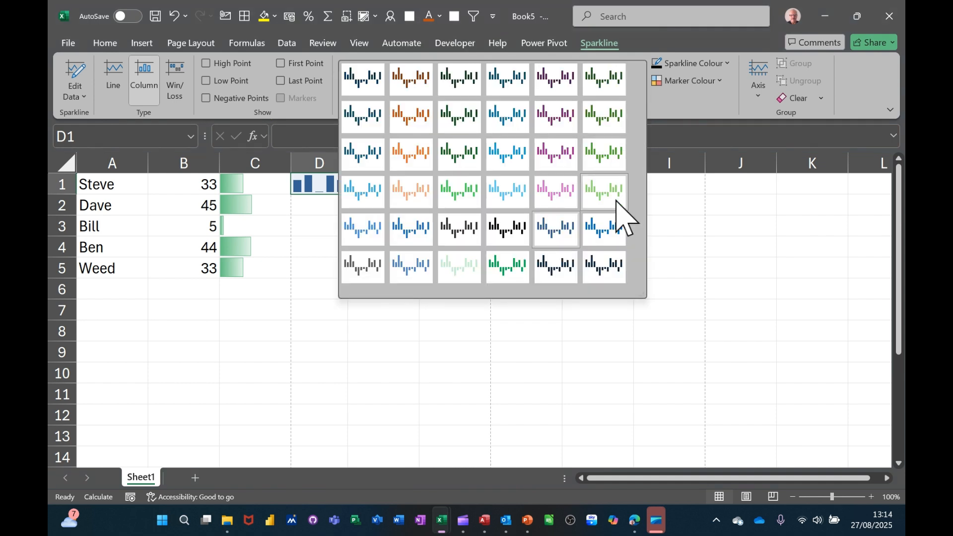
left_click(555, 232)
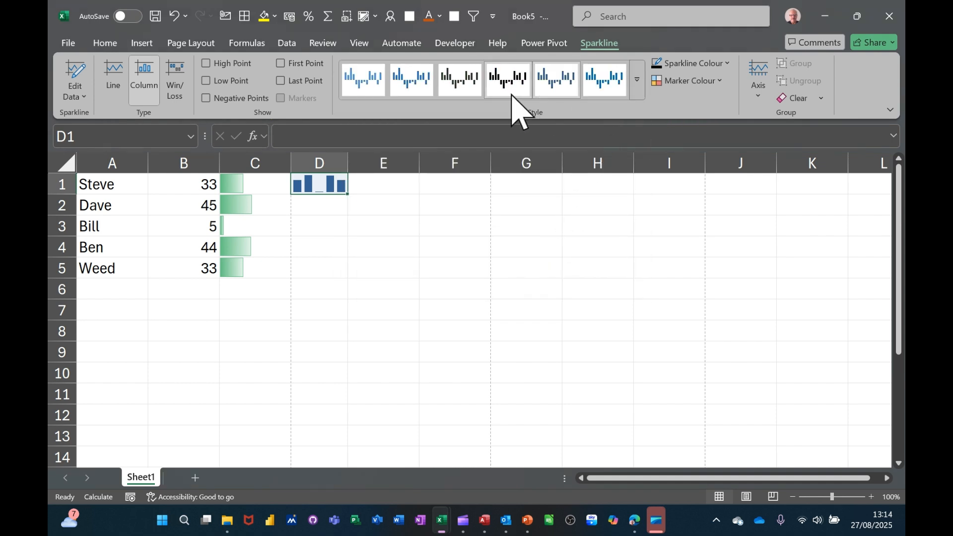
left_click(211, 63)
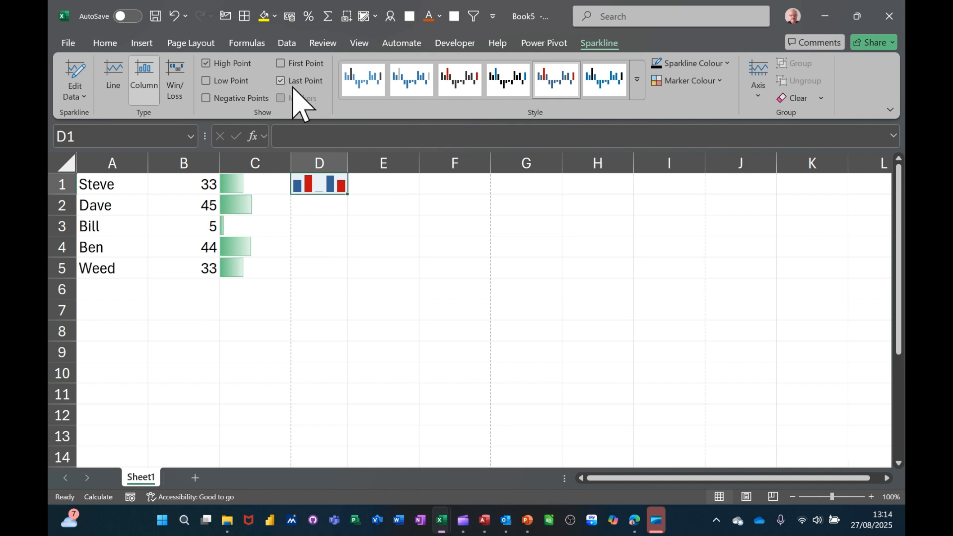
Try merging cells D1:D5 to make the sparkline taller, and undo the merge.
left_click_drag(314, 184, 312, 258)
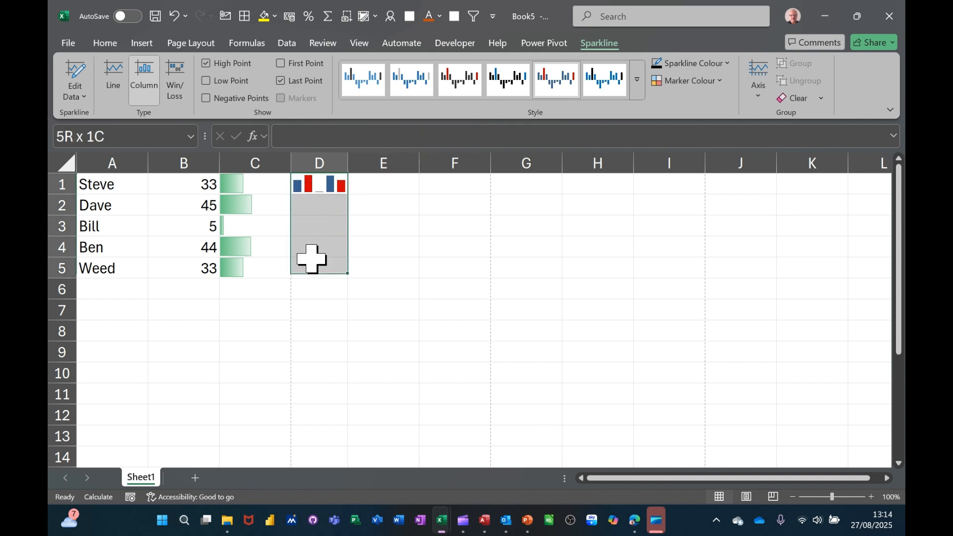
left_click(103, 43)
left_click(392, 91)
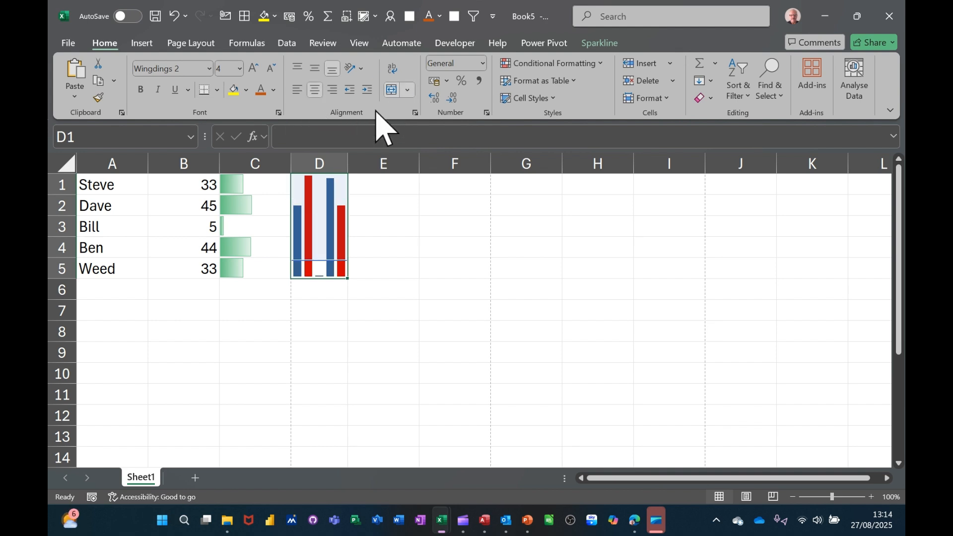
left_click(427, 251)
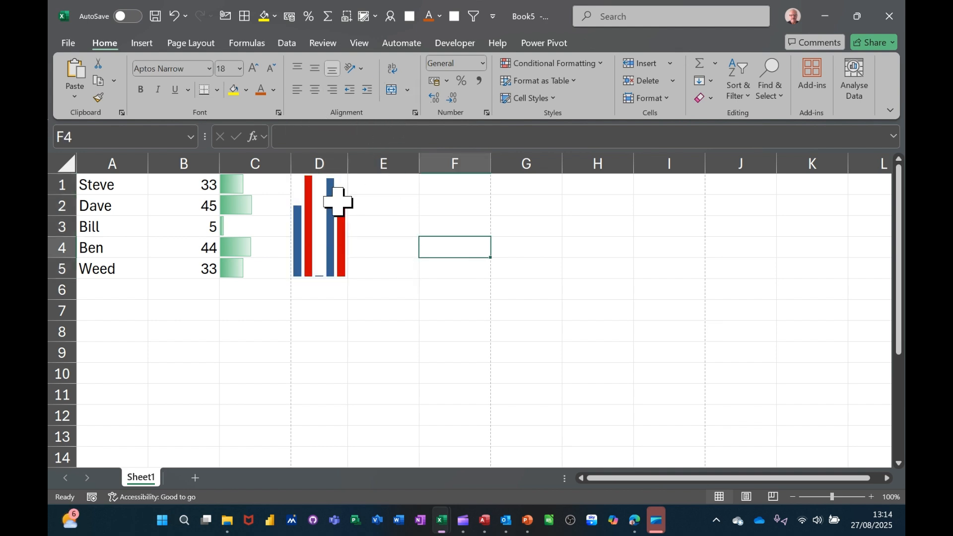
key("ctrl+z")
left_click(391, 233)
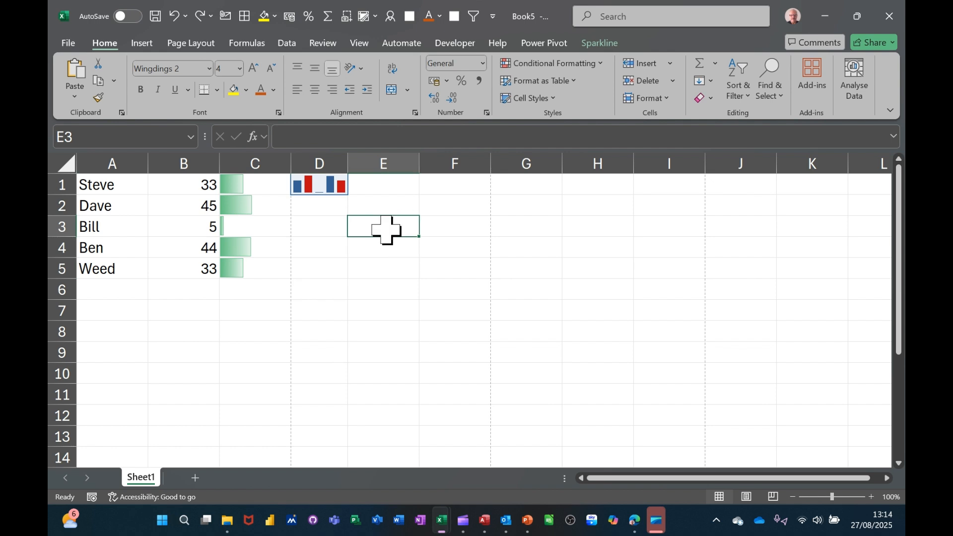
Merge and centre cells D1:F5 so the sparkline fills the whole block.
left_click_drag(320, 188, 451, 183)
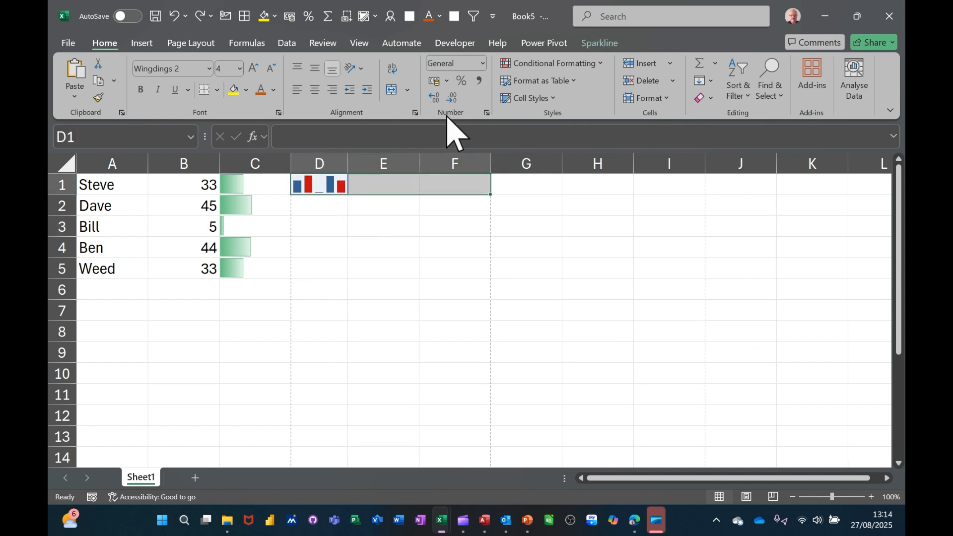
left_click(392, 89)
left_click_drag(381, 183, 372, 263)
left_click(408, 90)
left_click(403, 104)
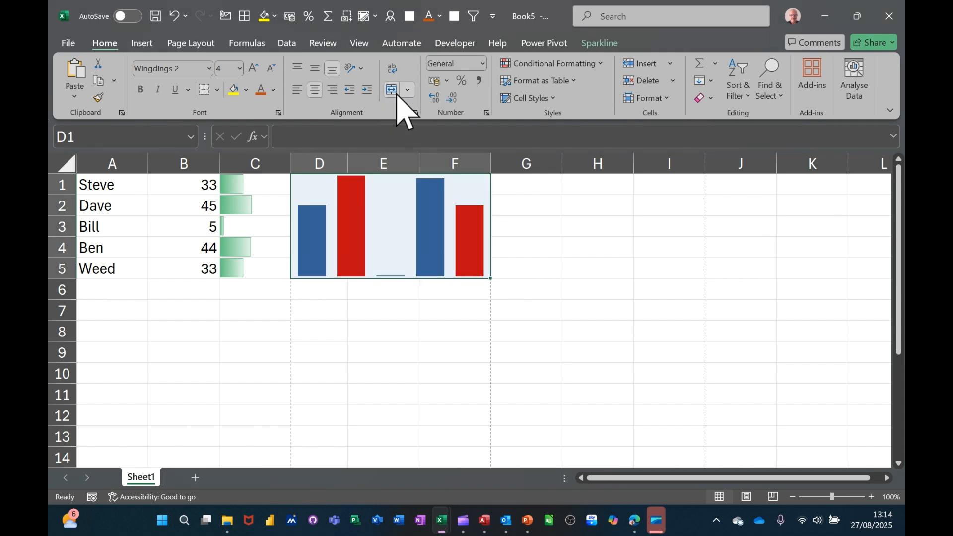
left_click(540, 222)
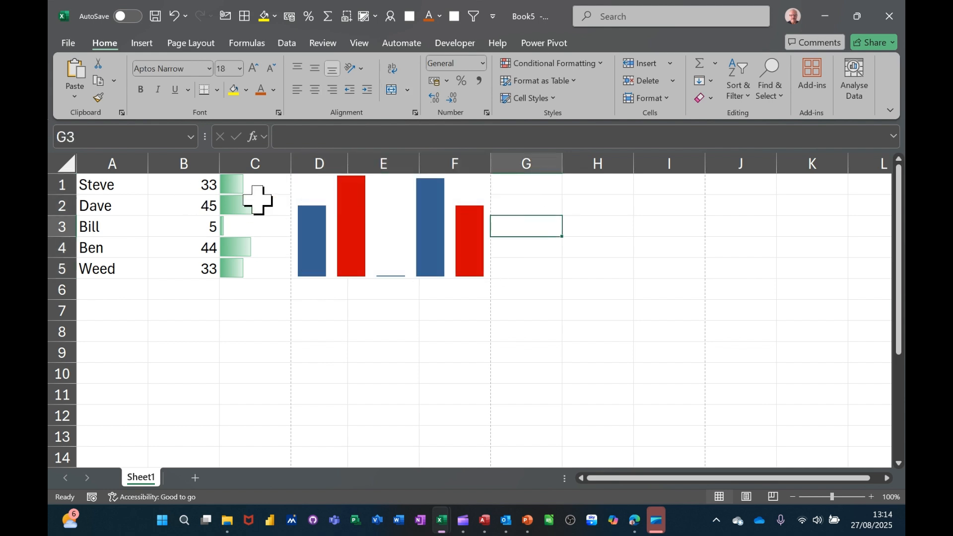
Set the value in cell B1 to 56.
left_click(169, 184)
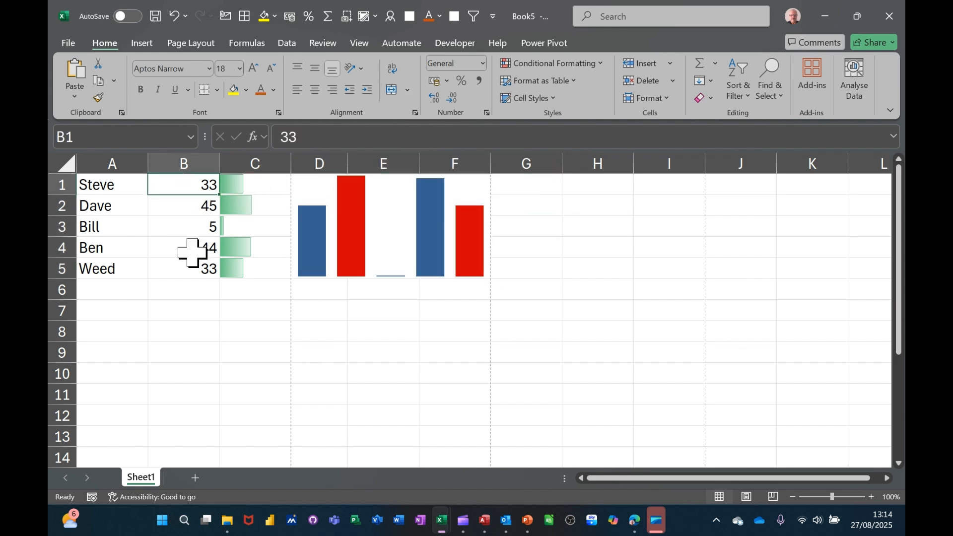
type("56")
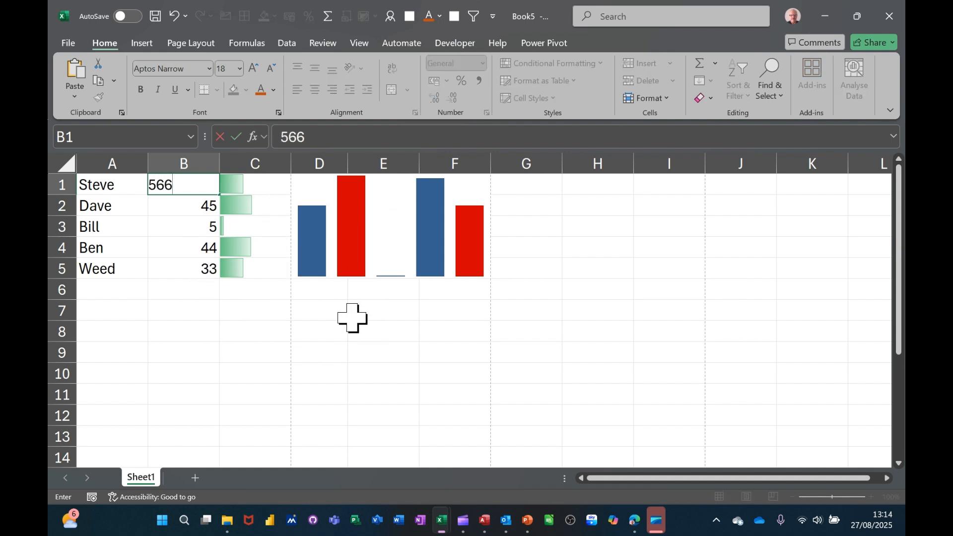
key("Return")
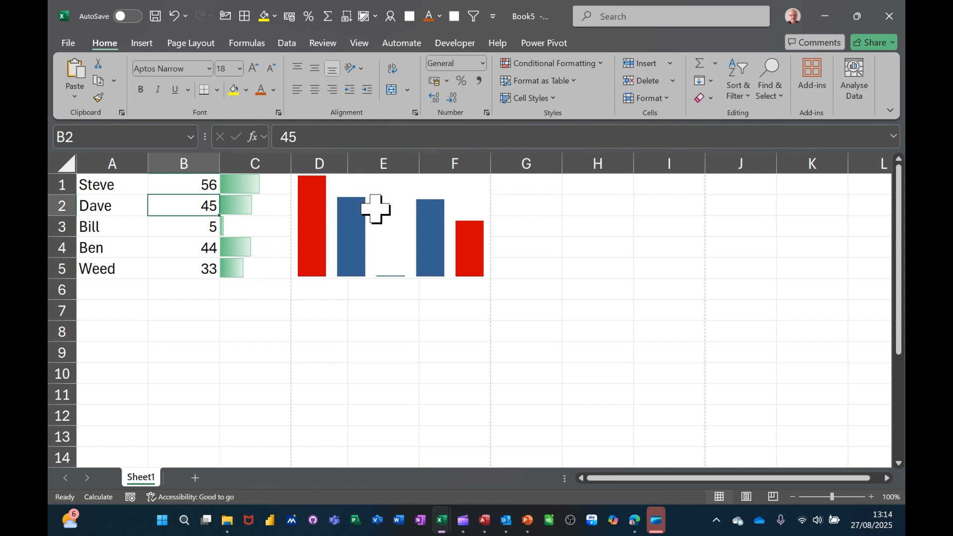
Insert a default column chart from A1:B5 and delete its chart title.
left_click_drag(107, 188, 172, 258)
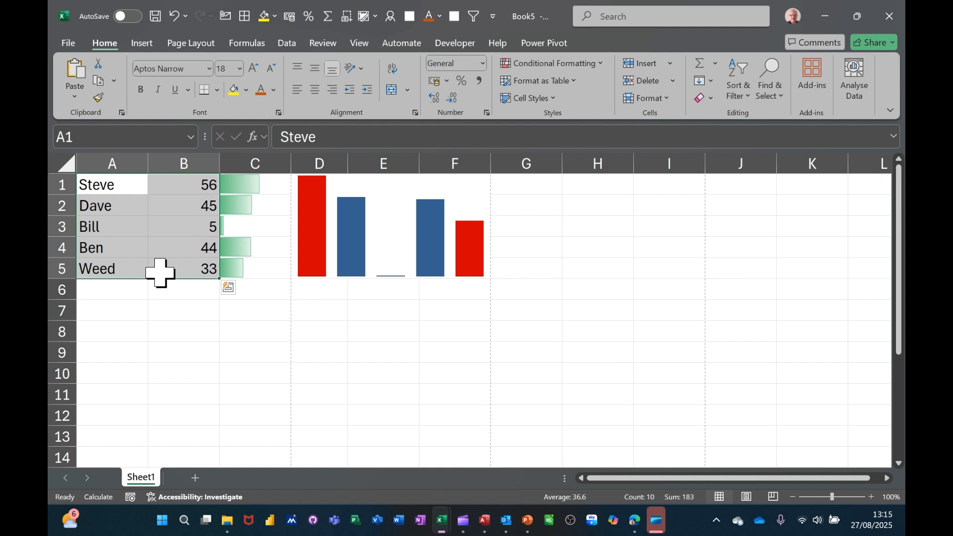
key("alt+F1")
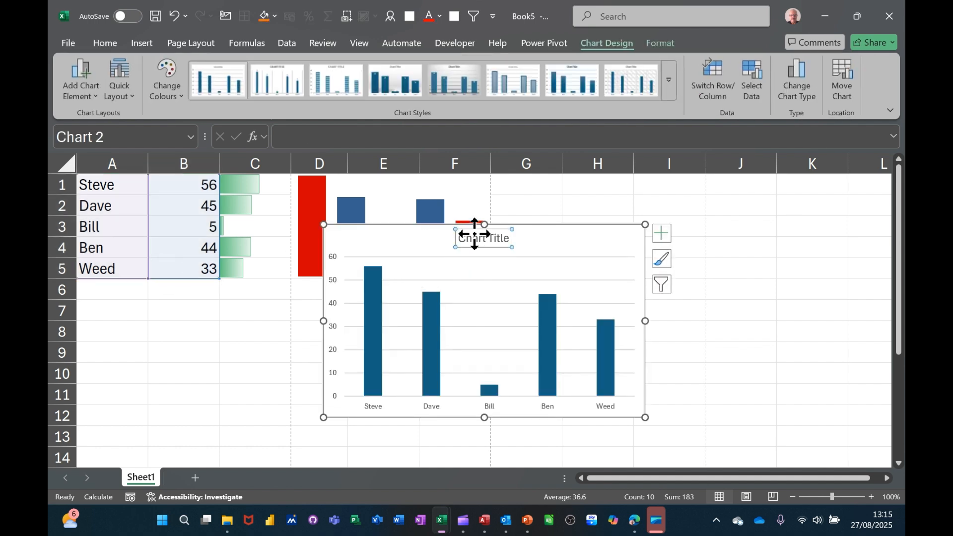
left_click(476, 239)
key("Delete")
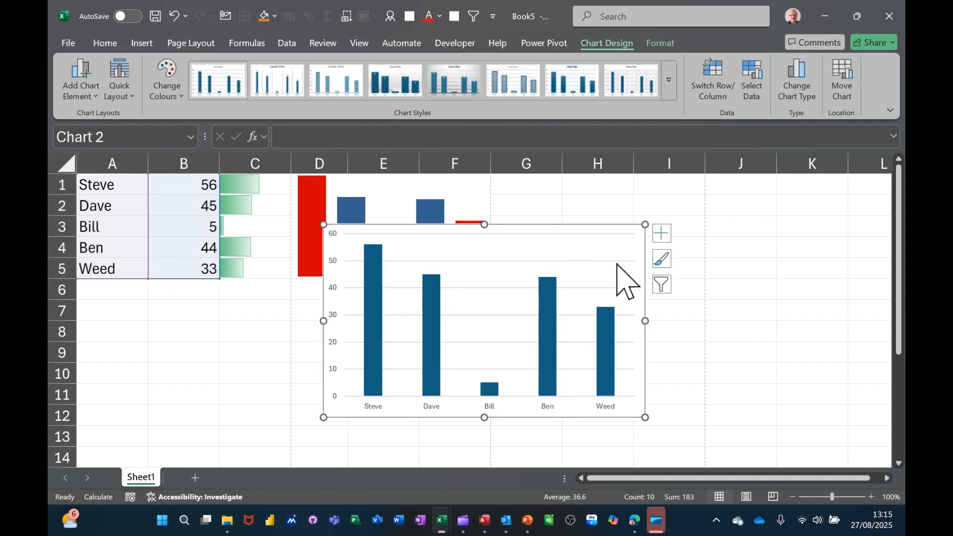
Shrink the column chart and place it directly below the data, across columns A to C and rows 6 to 11.
left_click_drag(645, 225, 576, 292)
left_click_drag(498, 283, 255, 285)
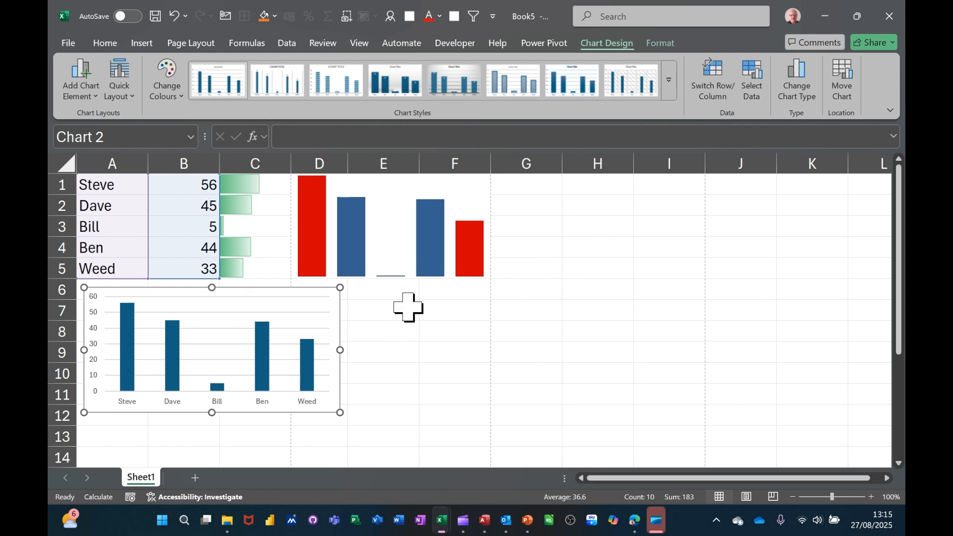
left_click(408, 307)
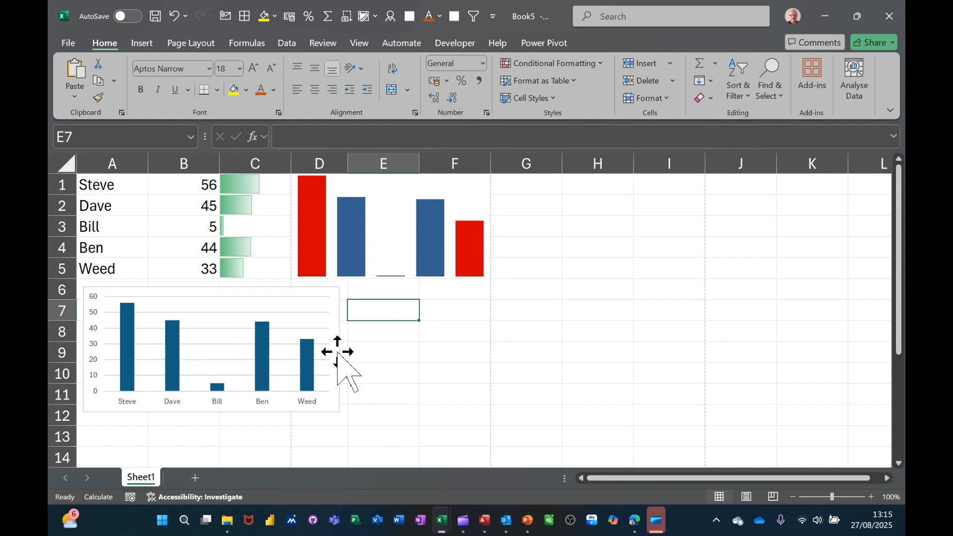
left_click(329, 296)
left_click_drag(258, 294, 256, 297)
left_click(362, 315)
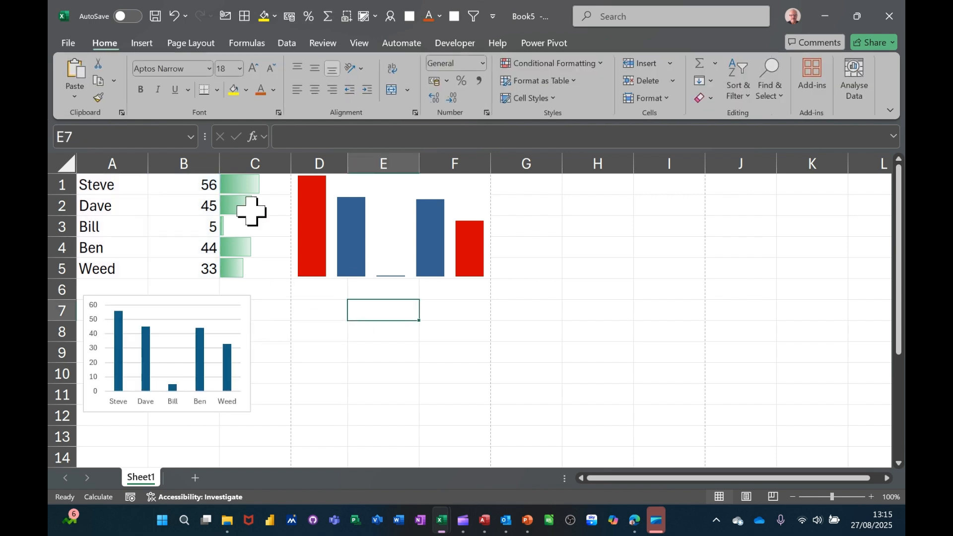
Set the value in cell B3 to 76.
left_click(174, 227)
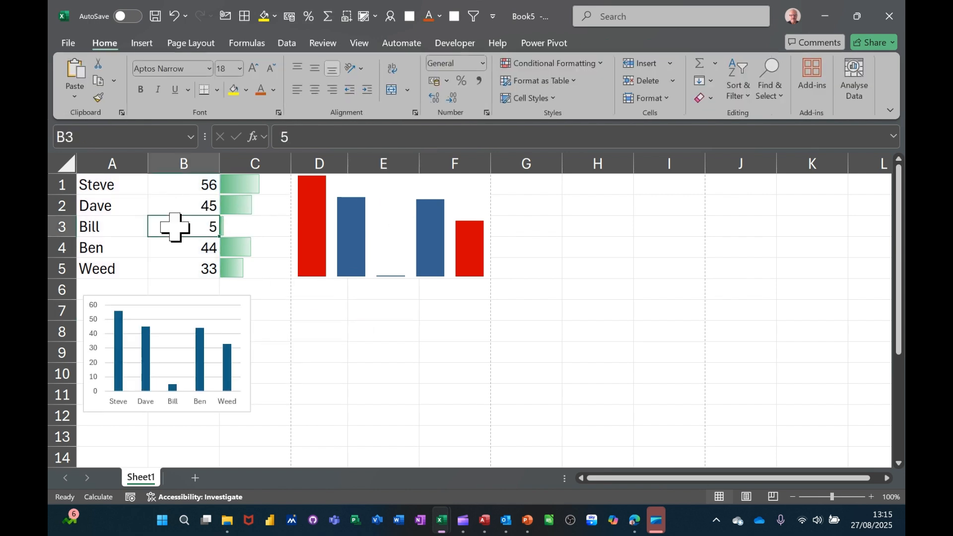
type("76")
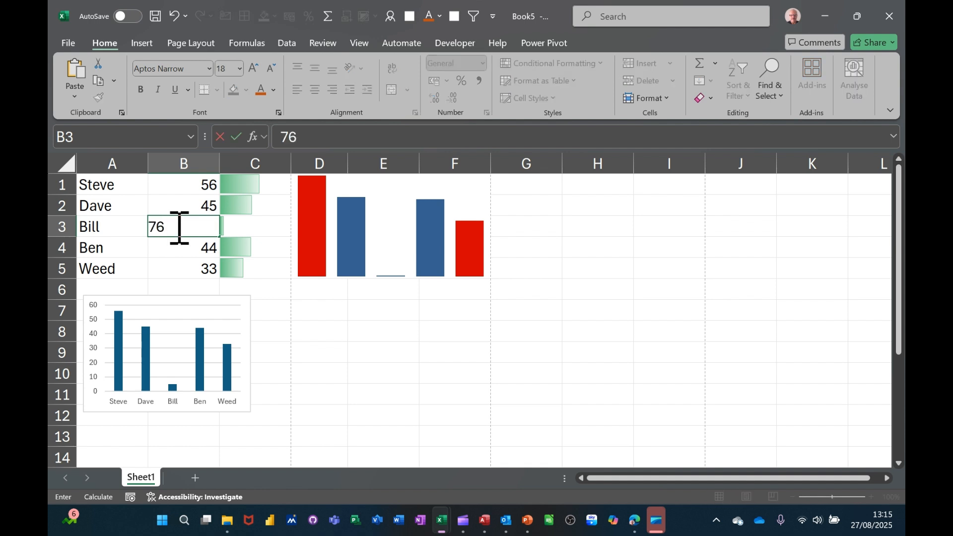
key("Return")
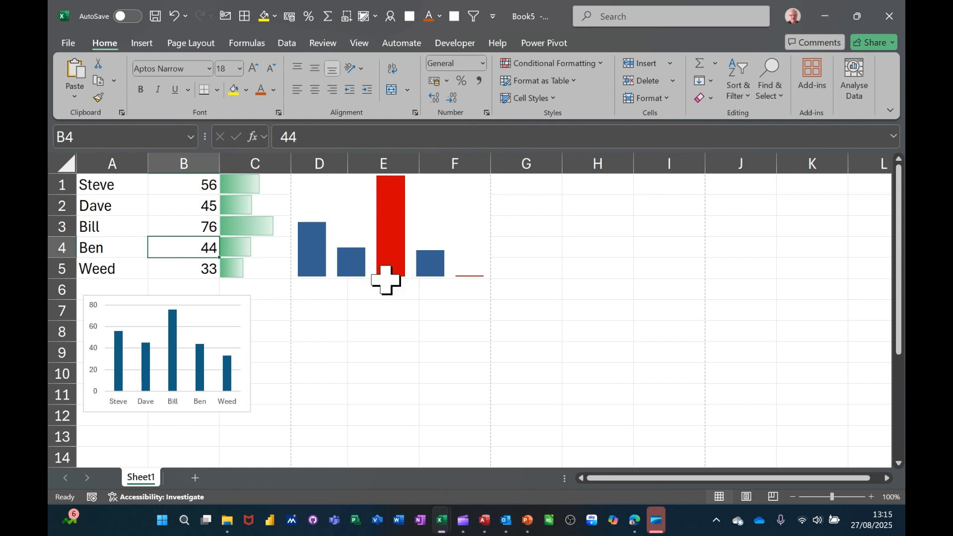
Enter the labels A, B and C down cells D7 to D9.
left_click(327, 312)
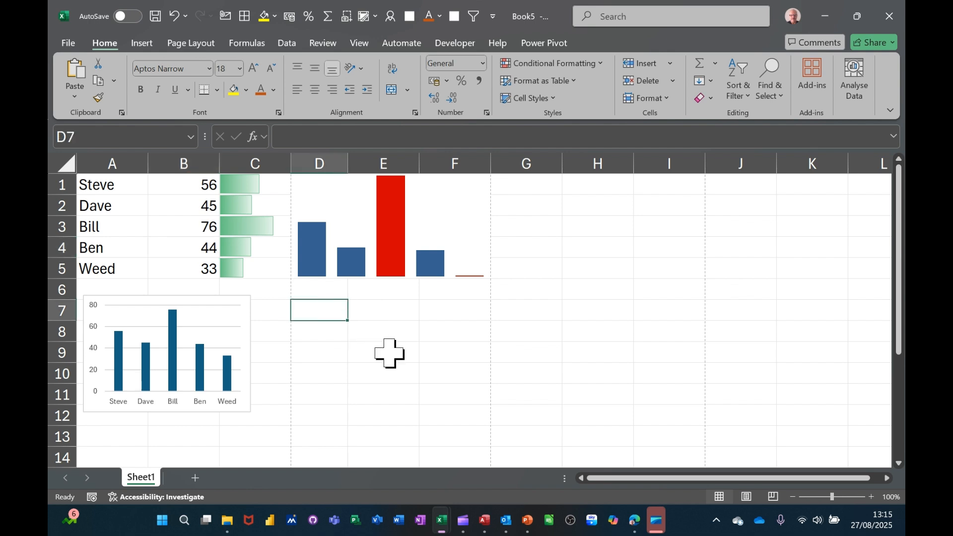
type("A")
key("Return")
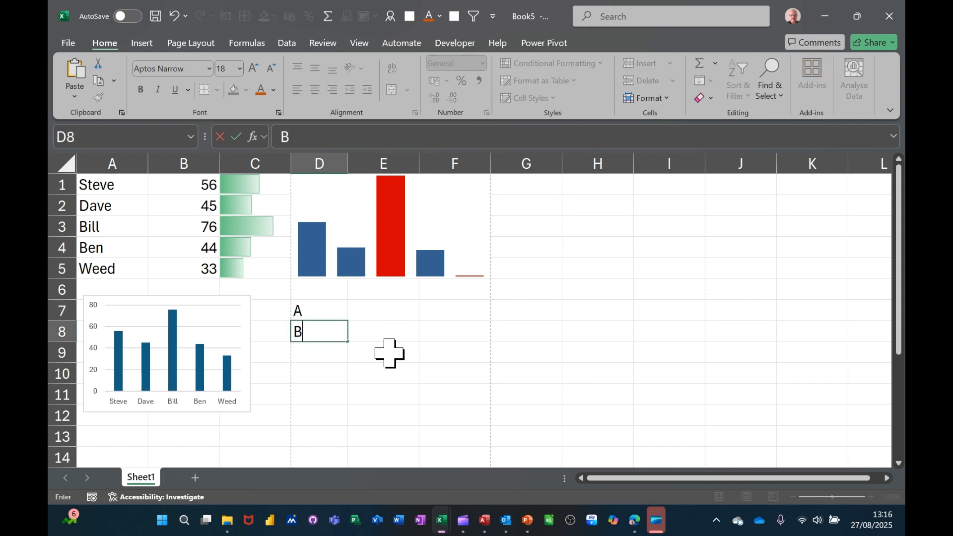
key("Return")
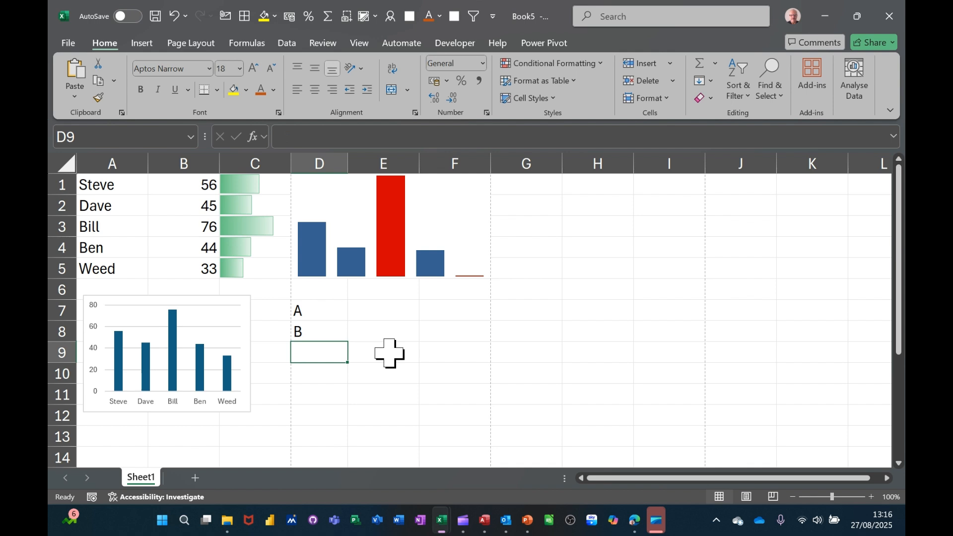
type("C")
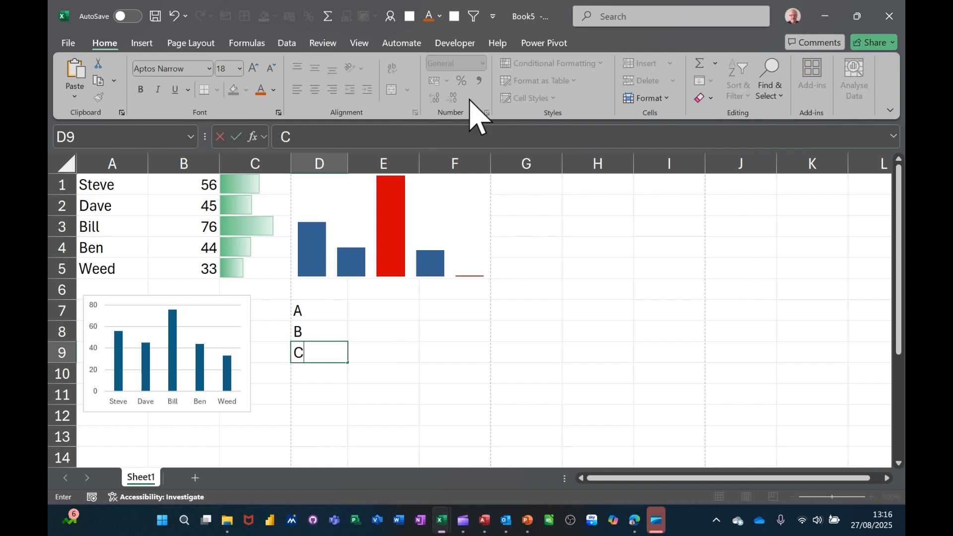
Enter the values 10, 5 and 4 beside the labels in cells E7 to E9.
left_click(378, 311)
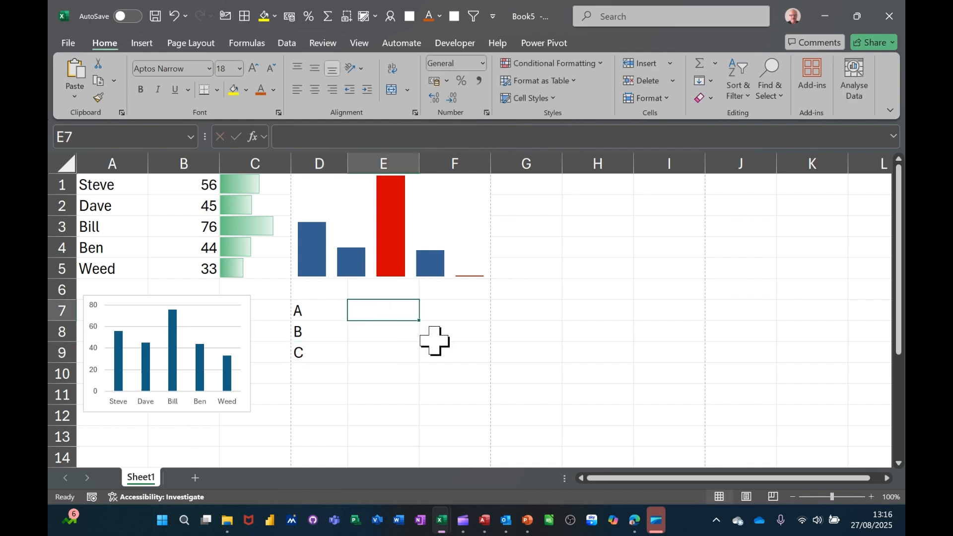
type("10")
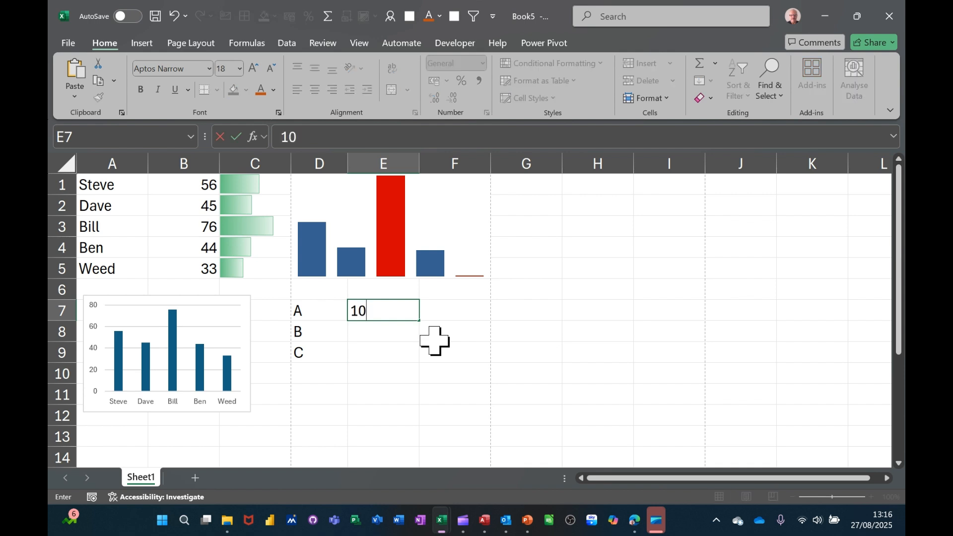
key("Return")
type("5")
key("Return")
type("4")
key("Return")
Enter the formula =REPT(D7,E7) in cell F7 and fill it down to F9.
left_click(460, 313)
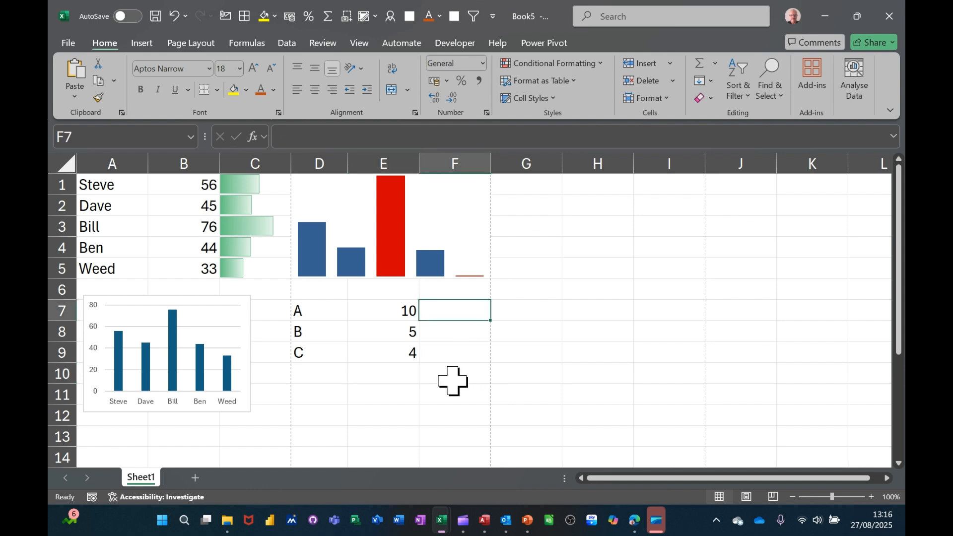
type("=rep")
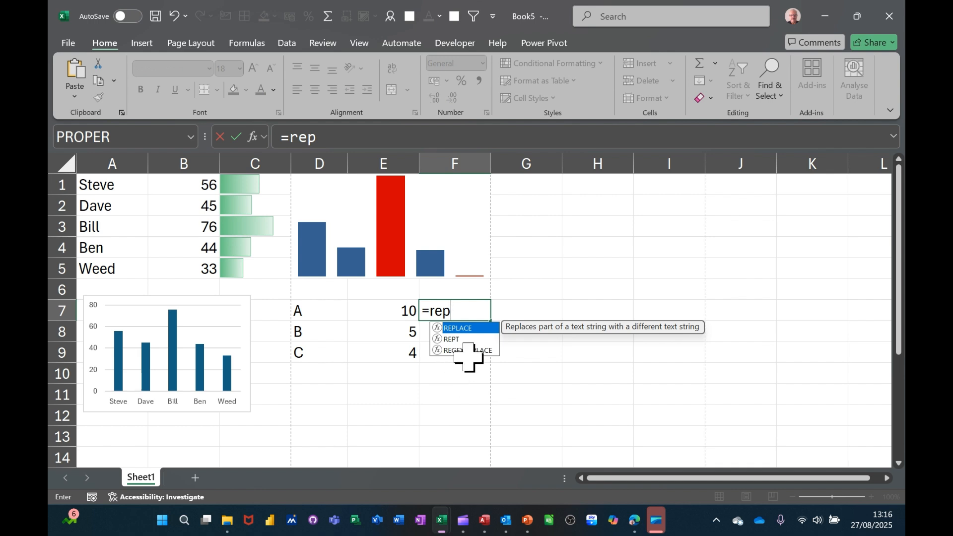
left_click(458, 342)
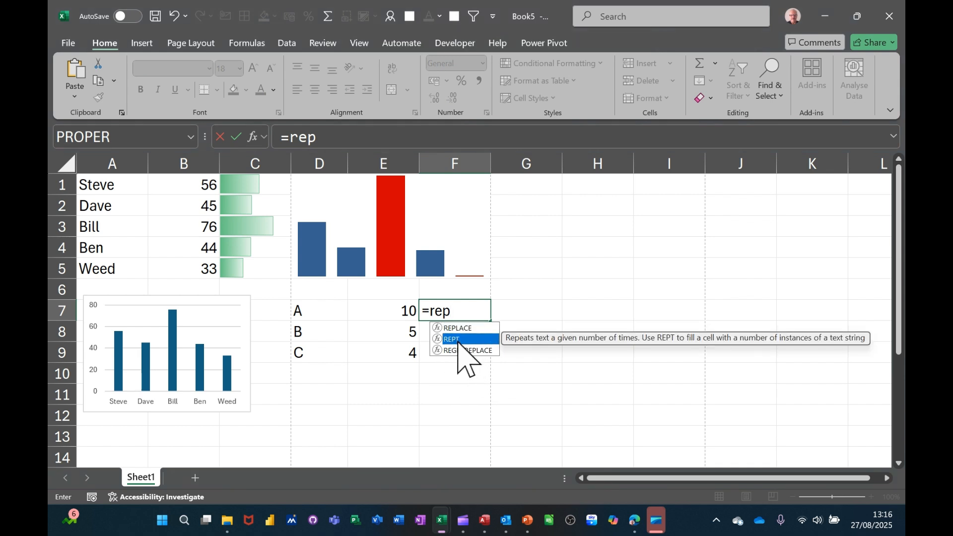
double_click(454, 341)
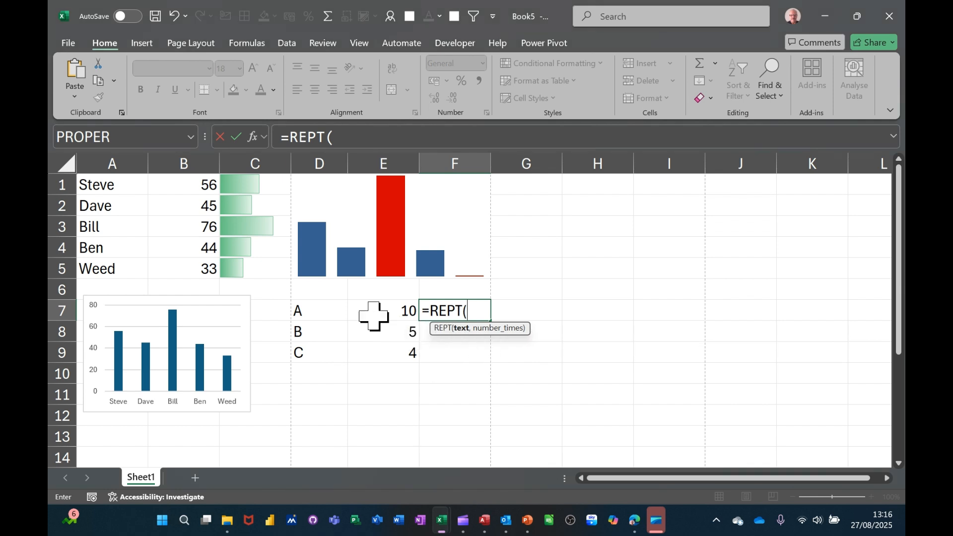
left_click(321, 311)
type(",")
left_click(374, 313)
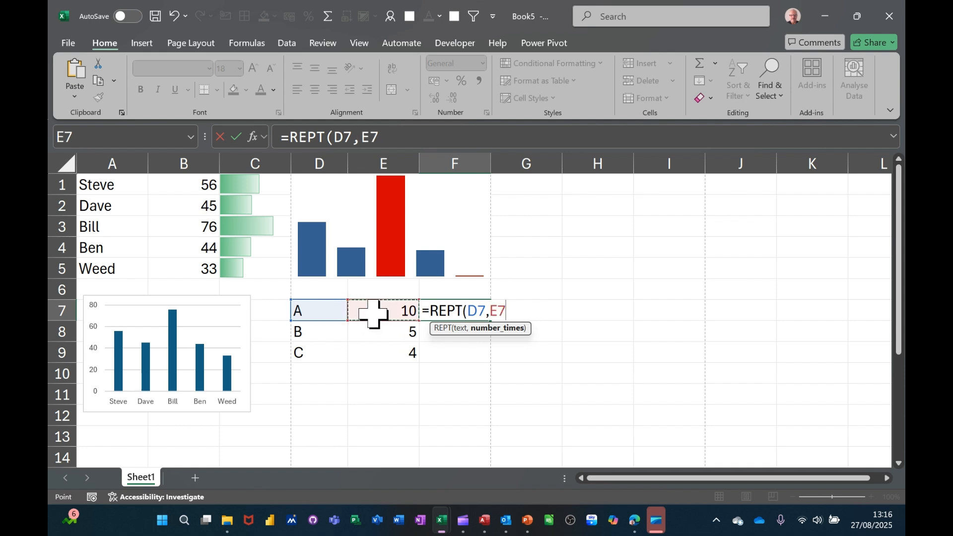
left_click(237, 139)
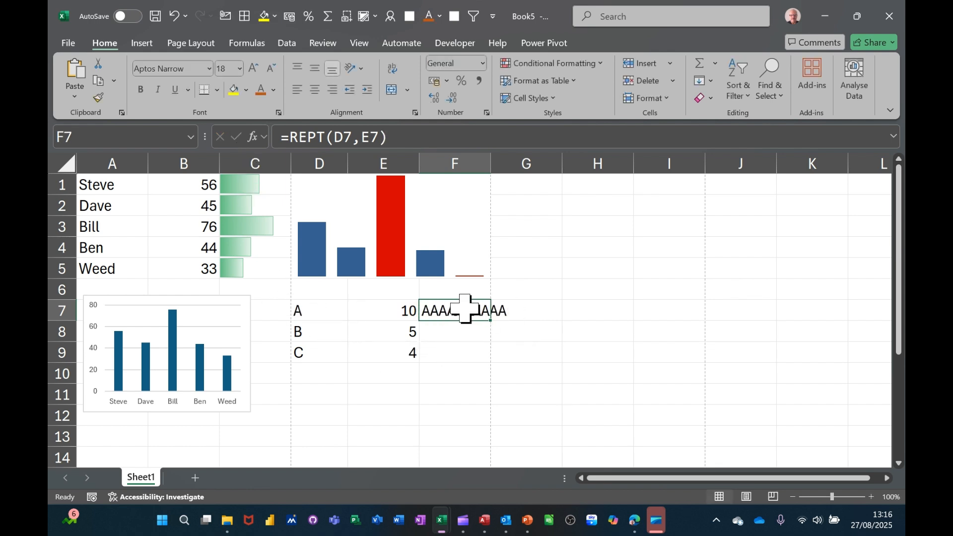
left_click_drag(494, 322, 492, 358)
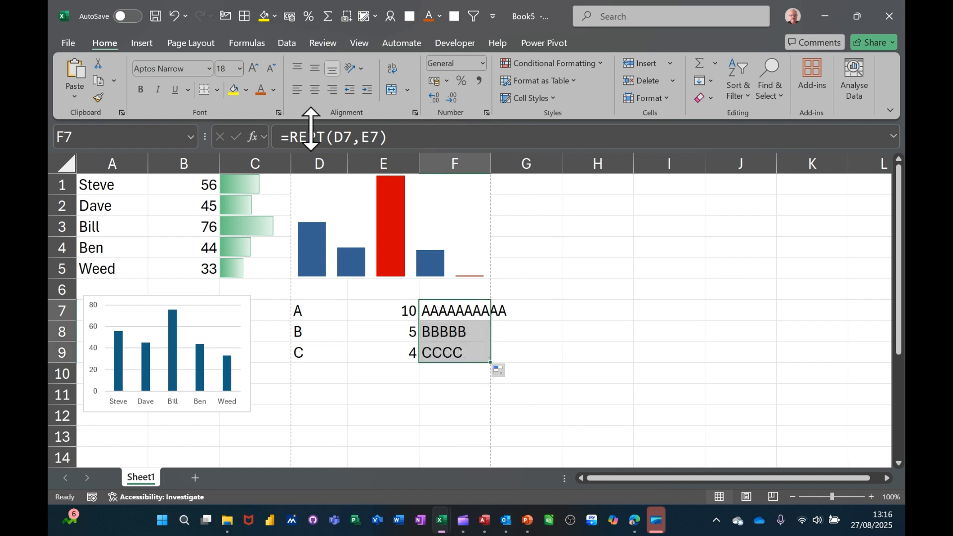
Format the repeated text in F7:F9 with font size 8 and the Wingdings 2 font.
left_click(240, 69)
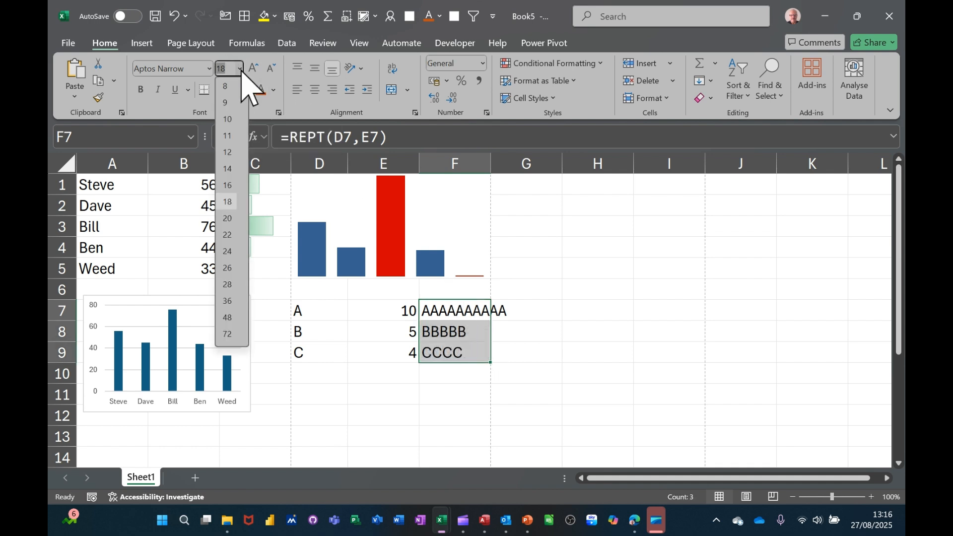
left_click(226, 87)
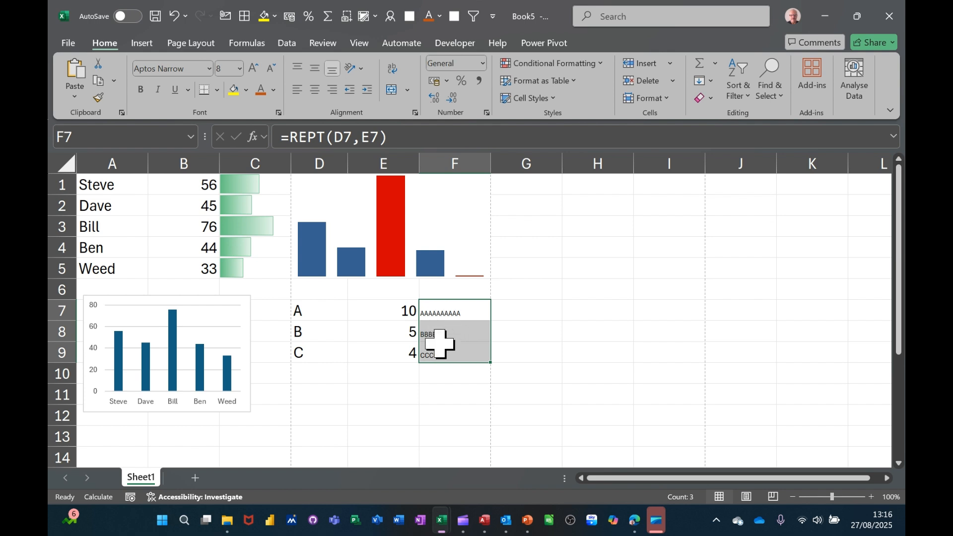
left_click(209, 69)
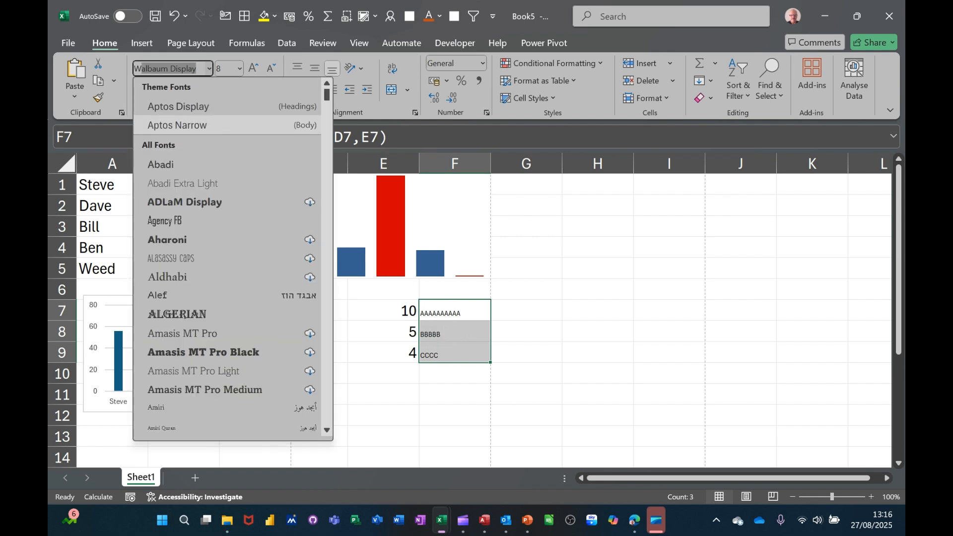
type("W")
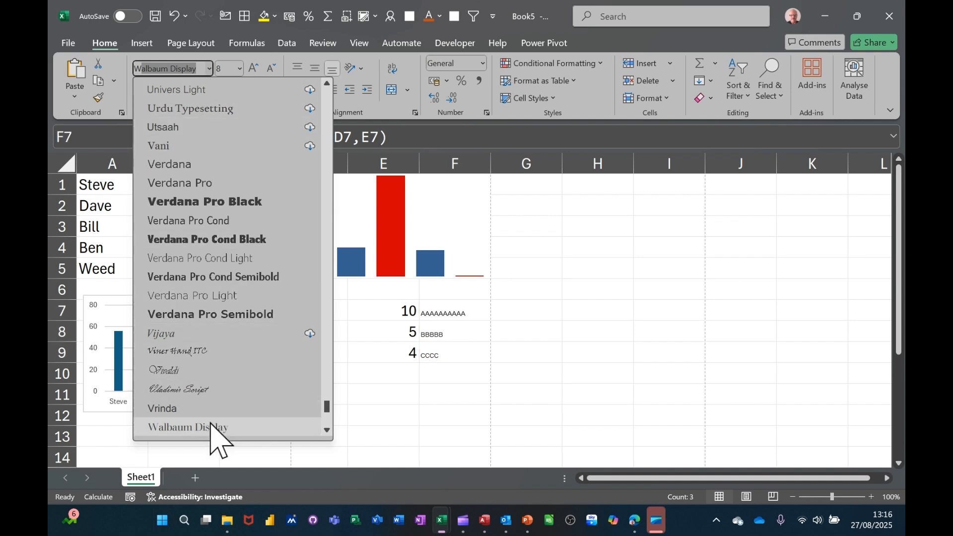
scroll(214, 437, "down", 2)
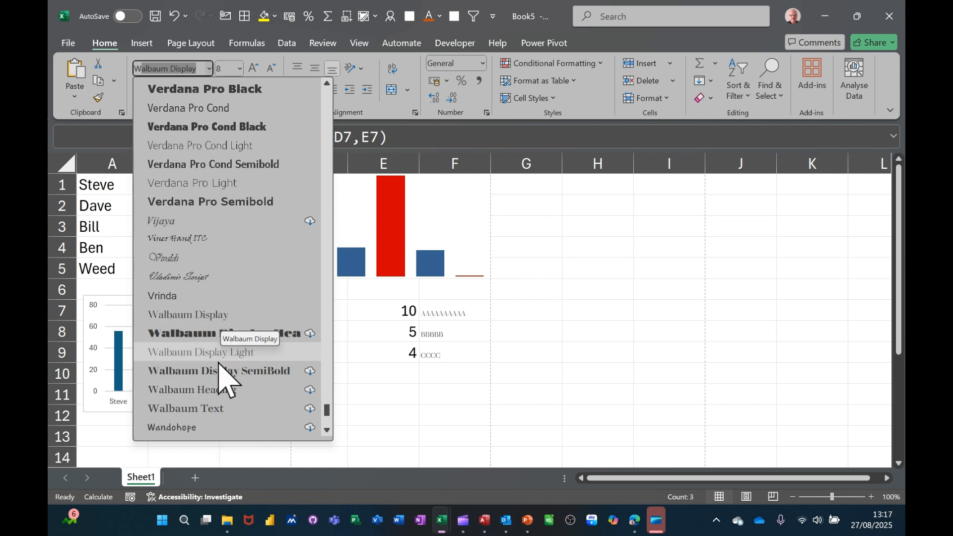
scroll(219, 407, "down", 2)
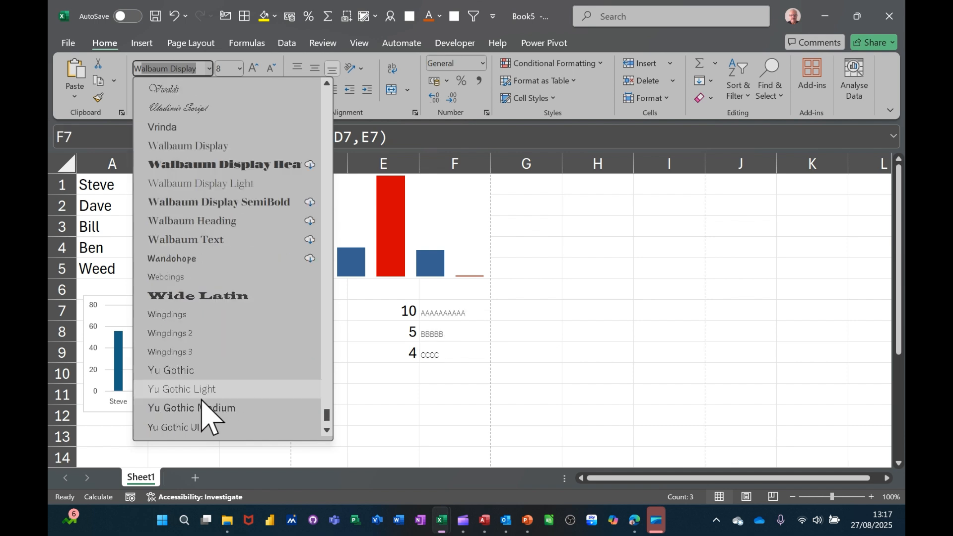
scroll(205, 390, "down", 1)
left_click(189, 333)
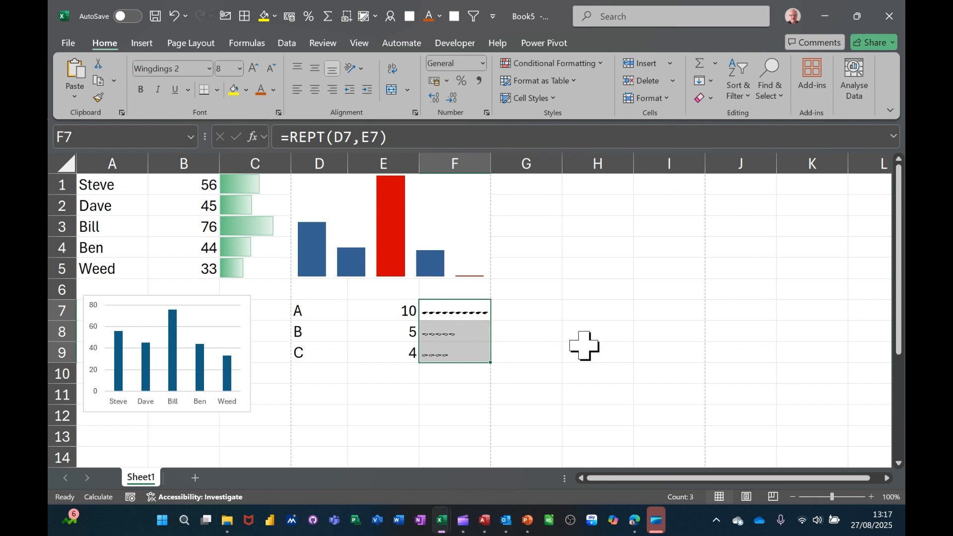
Set the font size of F7:F9 to 18 and fill the F7 formula down to F9 again.
left_click(240, 68)
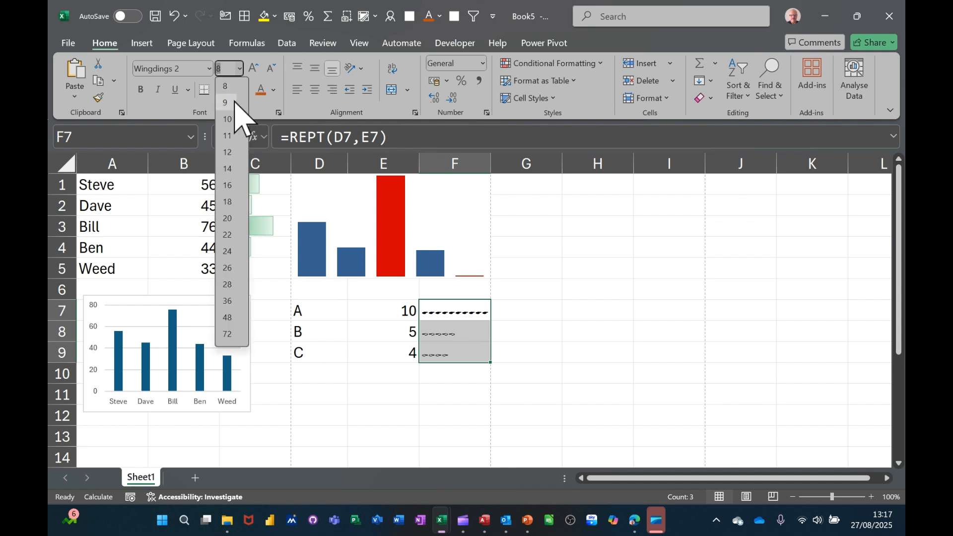
left_click(229, 208)
left_click(482, 312)
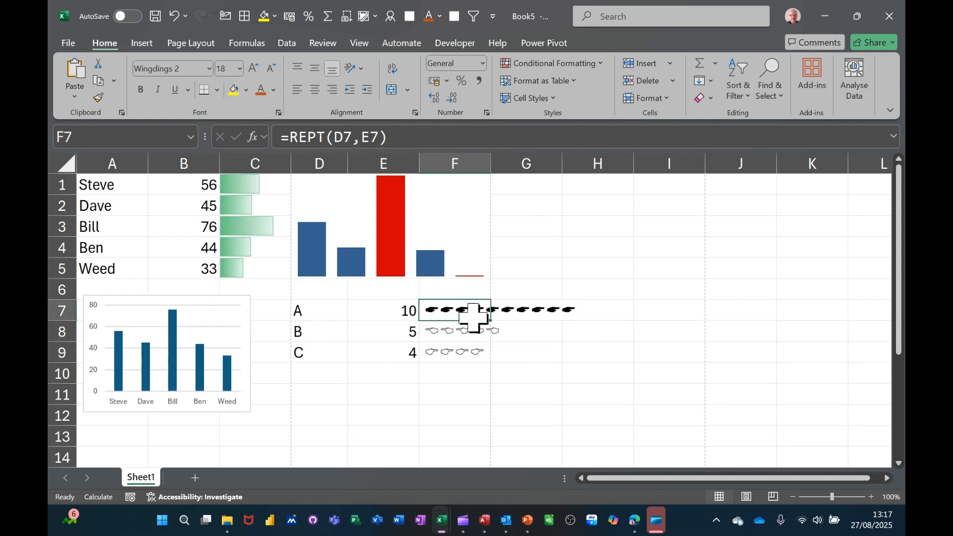
left_click_drag(491, 321, 484, 343)
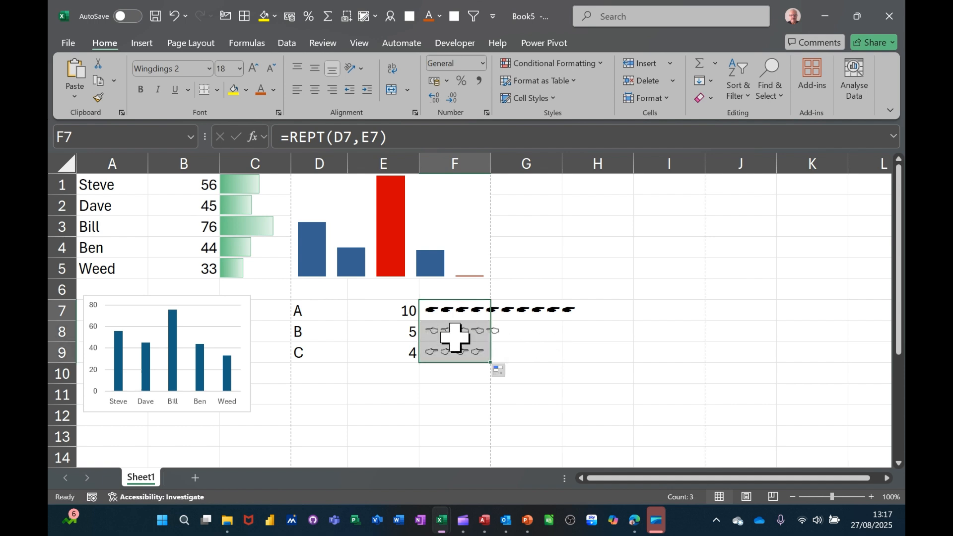
Set the value for label B in cell E8 to 23.
left_click(385, 326)
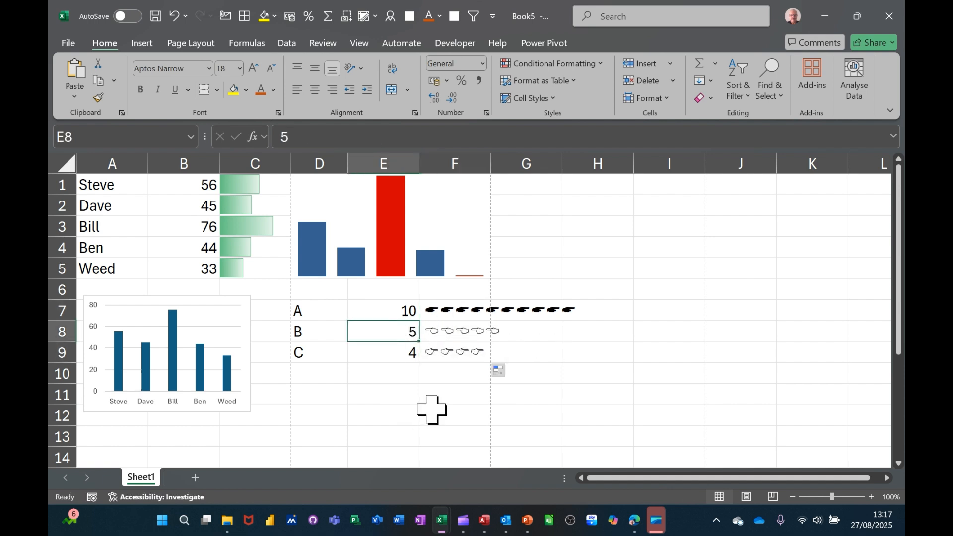
type("23")
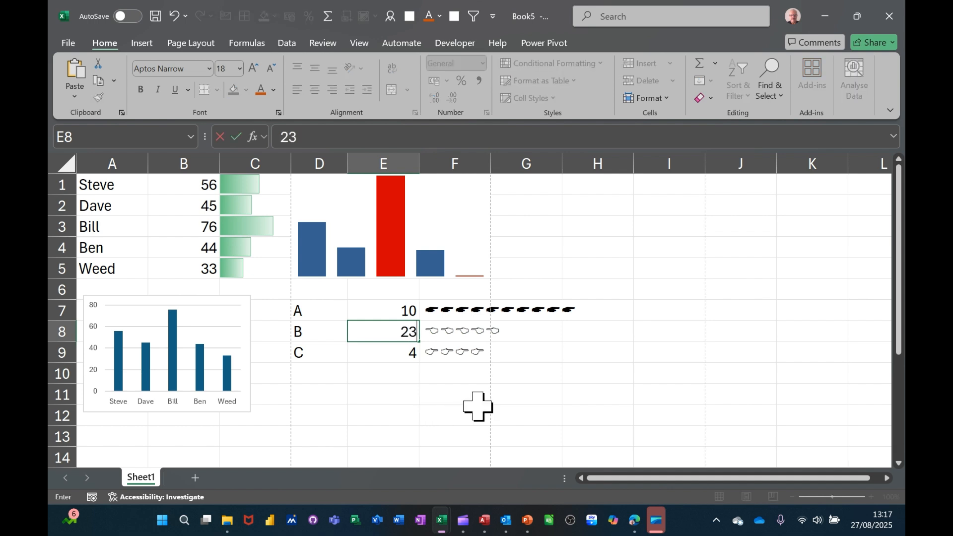
left_click(476, 411)
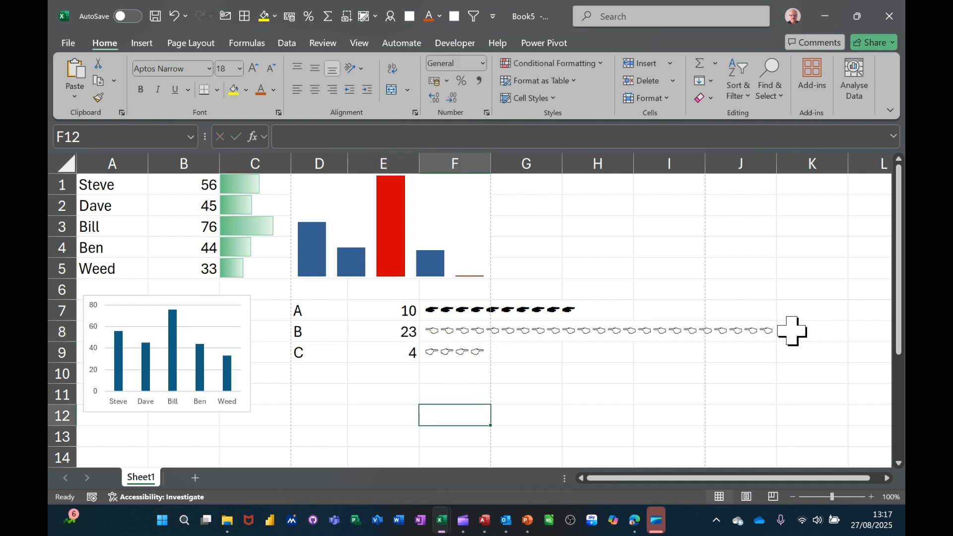
Set the font size of the symbol rows in F7:F9 to 8.
left_click_drag(437, 311, 451, 348)
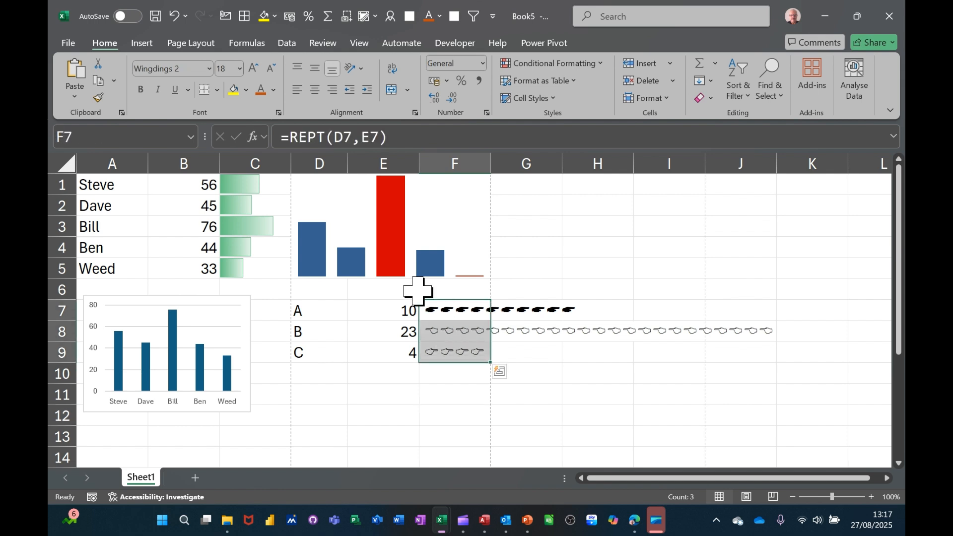
left_click(239, 68)
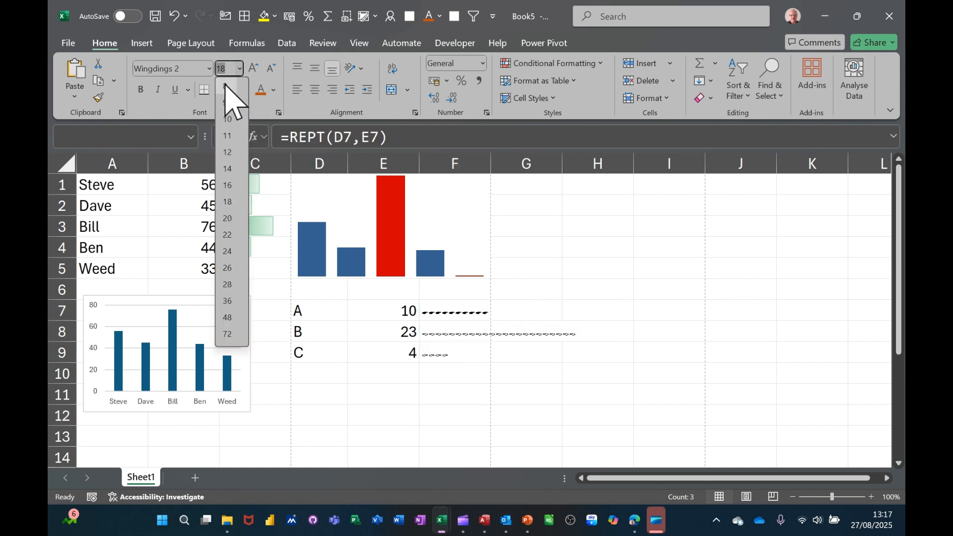
left_click(225, 86)
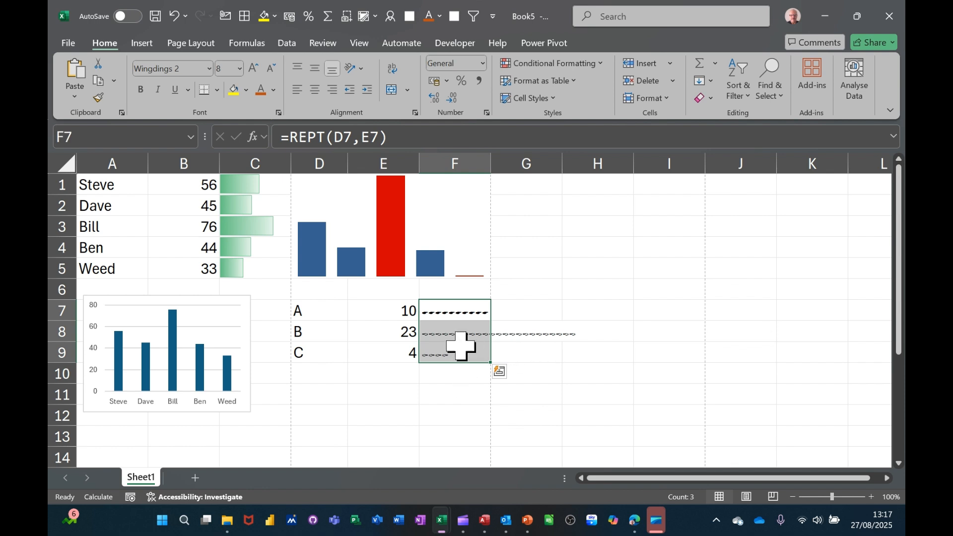
Set the values for labels A, B and C in cells E7:E9 to 4, 3 and 4.
left_click(383, 354)
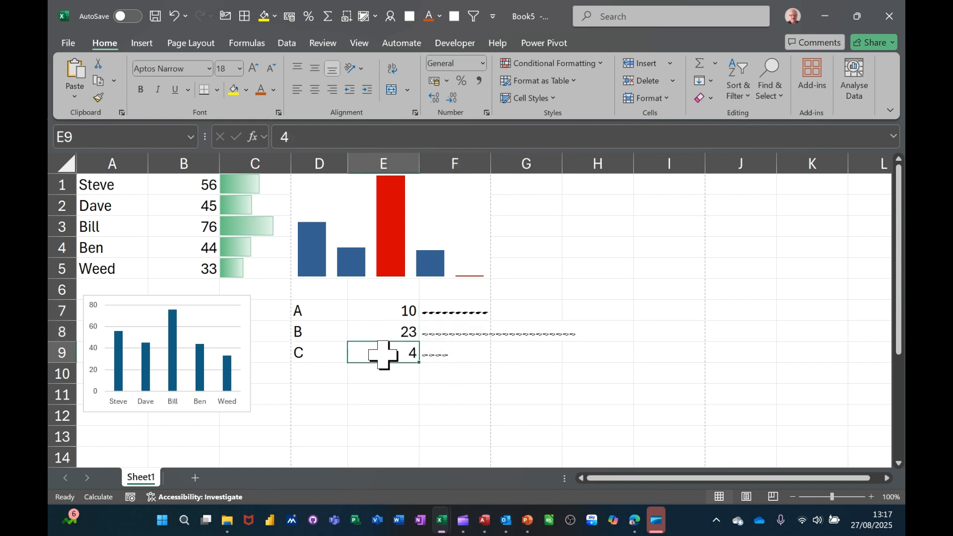
type("3")
left_click(385, 309)
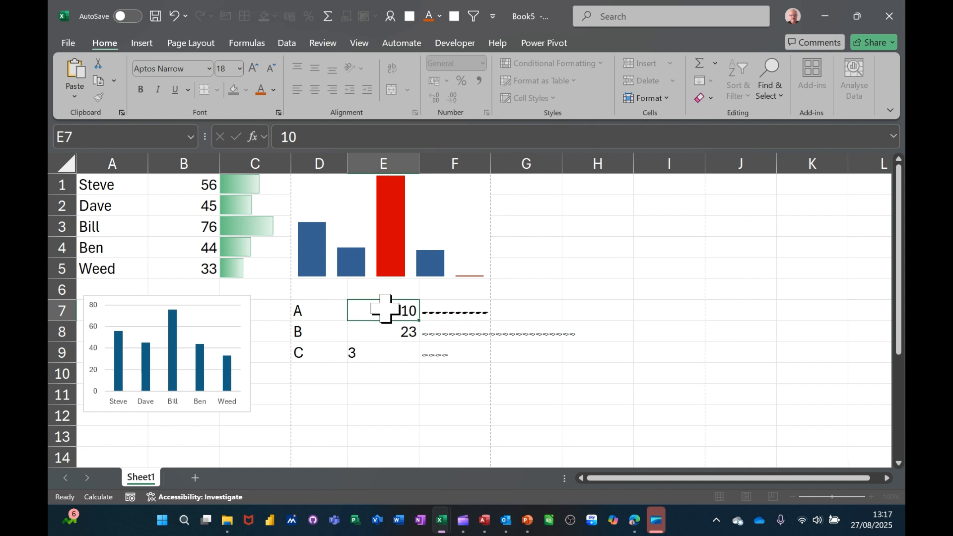
type("4")
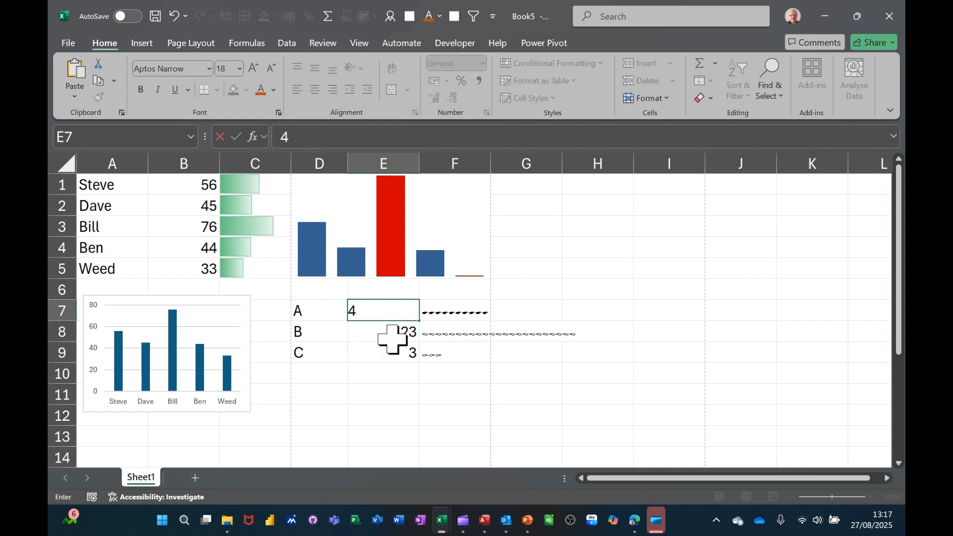
left_click(390, 337)
key("Return")
type("4")
left_click(403, 390)
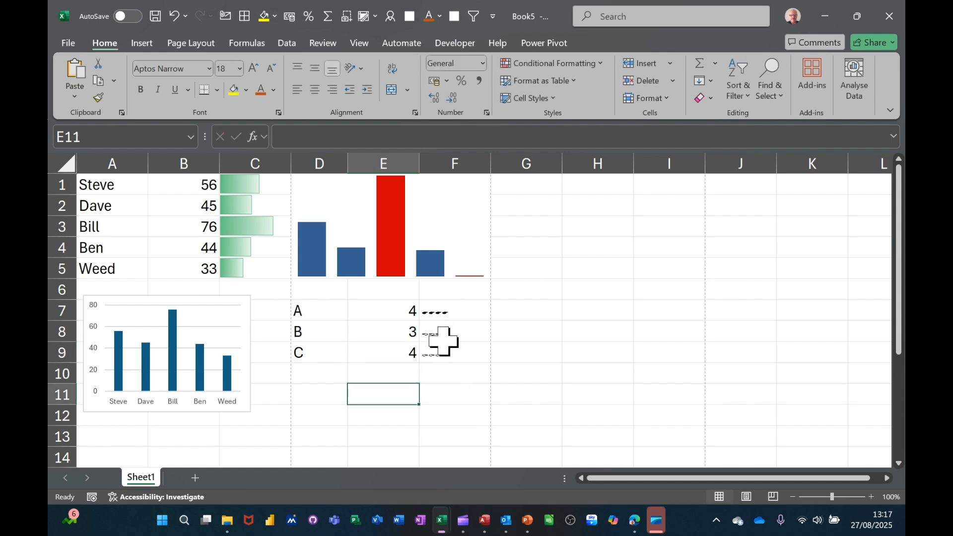
Set the font size of the repeated hand symbols in F7:F9 to 18.
left_click_drag(450, 314, 454, 351)
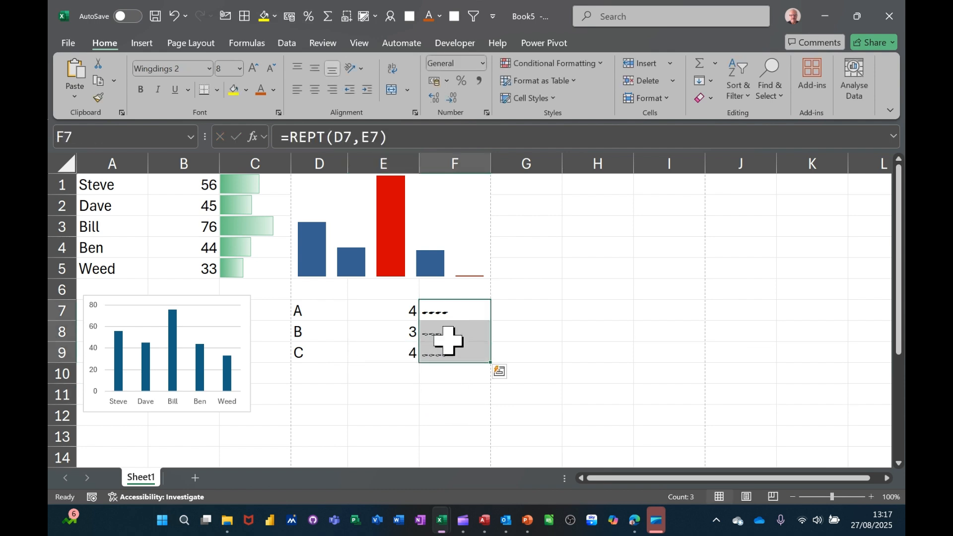
left_click(239, 69)
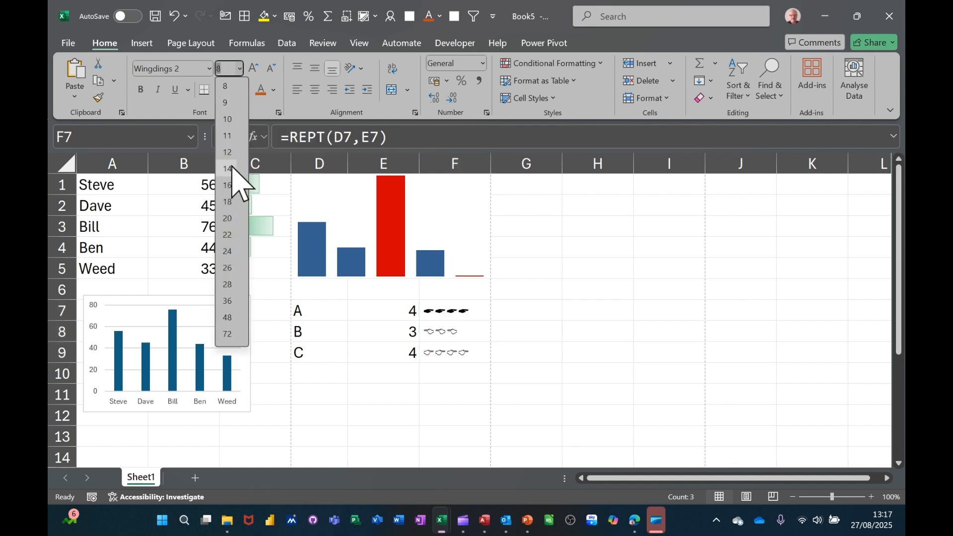
left_click(230, 202)
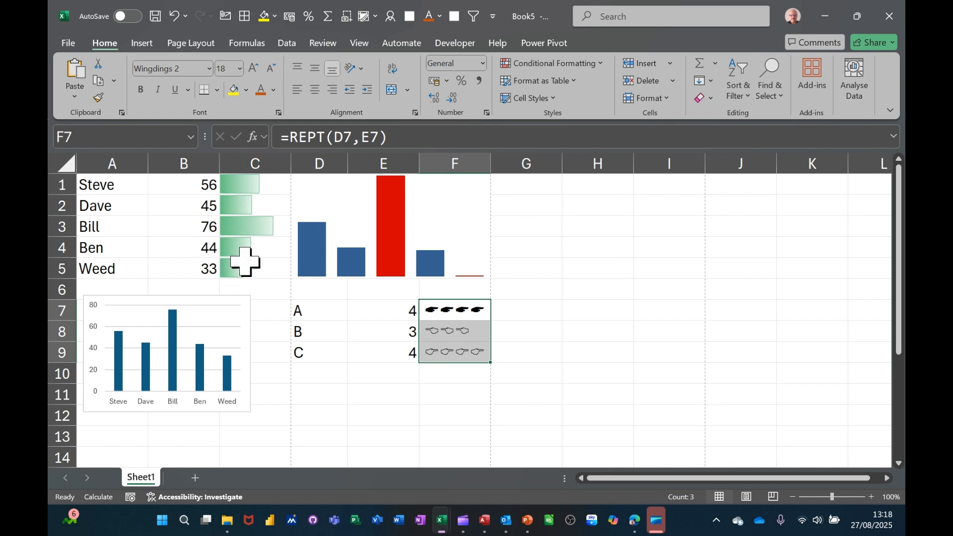
left_click_drag(242, 192, 238, 263)
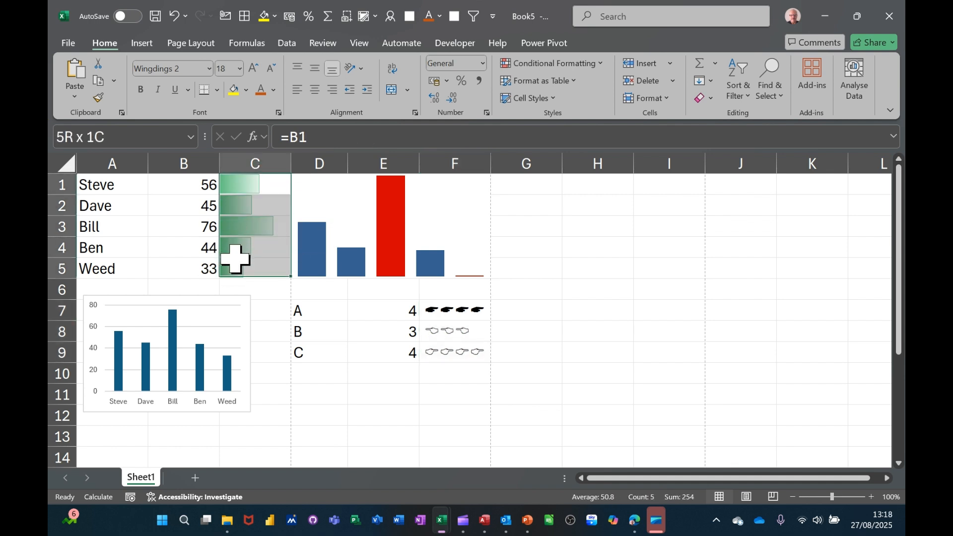
left_click(248, 314)
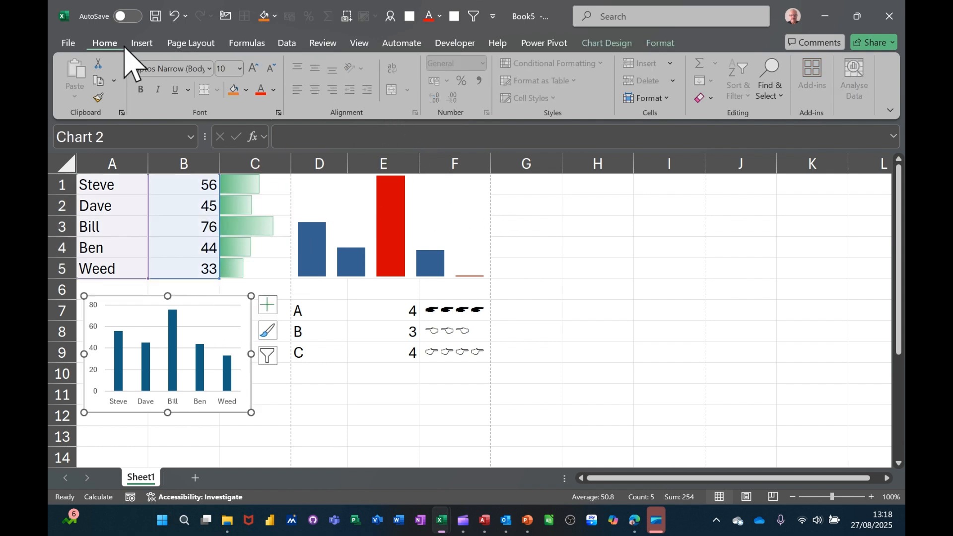
left_click(142, 45)
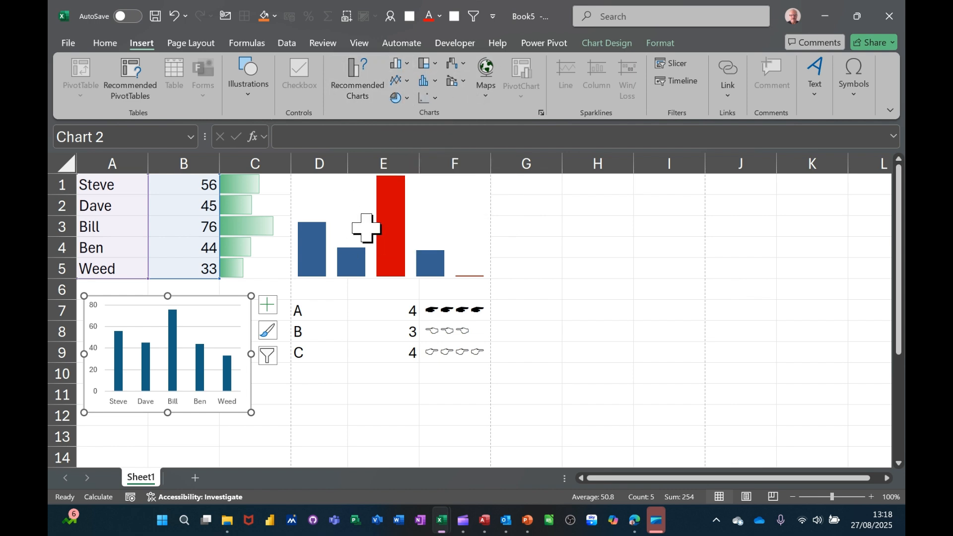
left_click(569, 253)
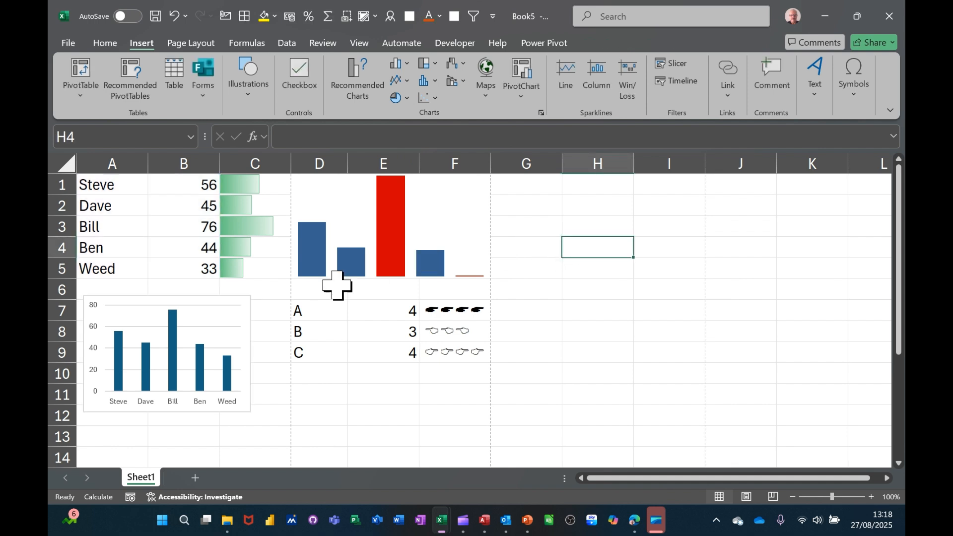
Delete the small column chart below the list of names and values.
left_click(241, 301)
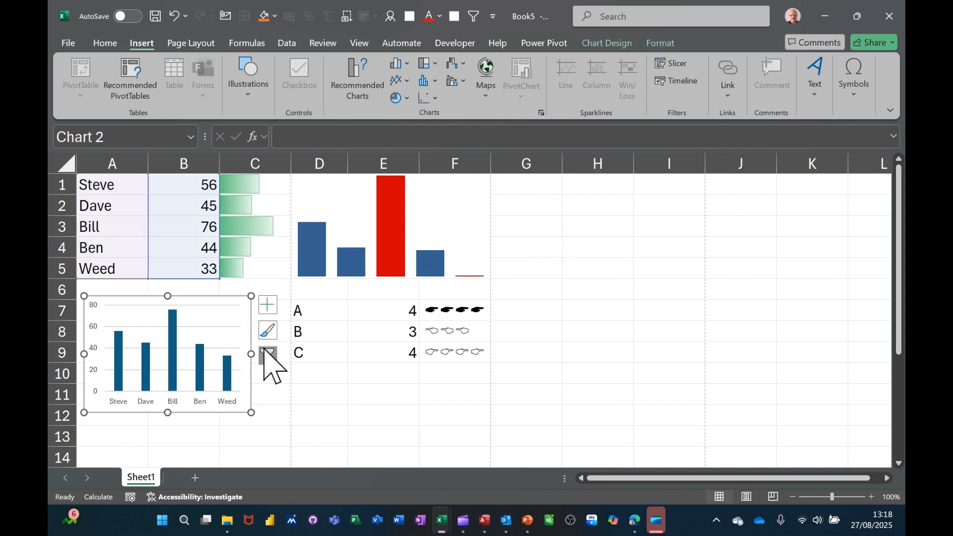
key("Delete")
Clear the column sparkline from the merged block D1:F5 and unmerge its cells.
left_click(459, 207)
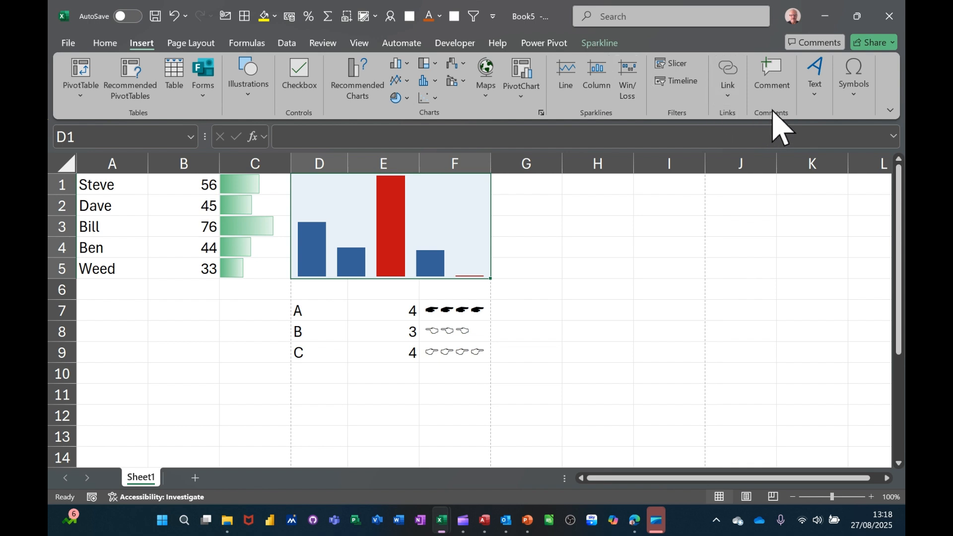
left_click(600, 44)
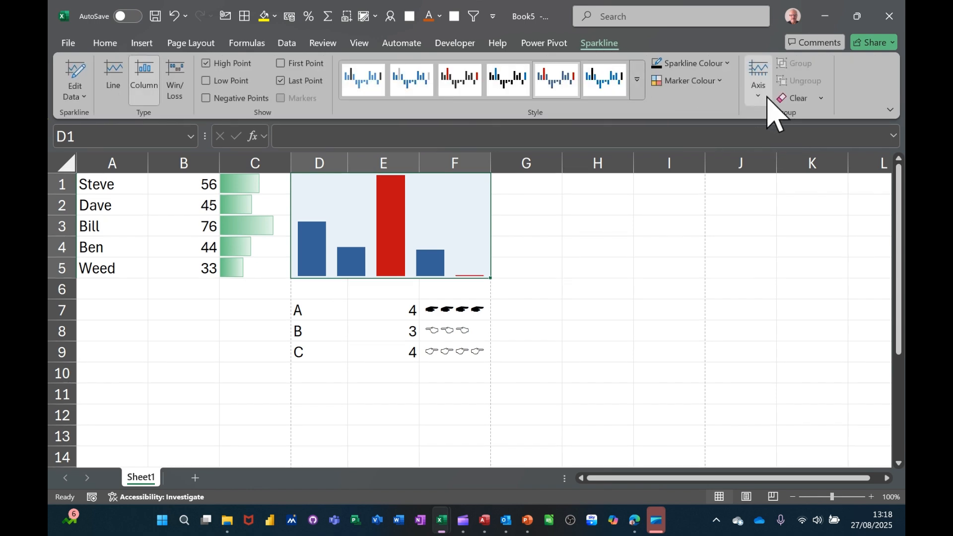
left_click(797, 99)
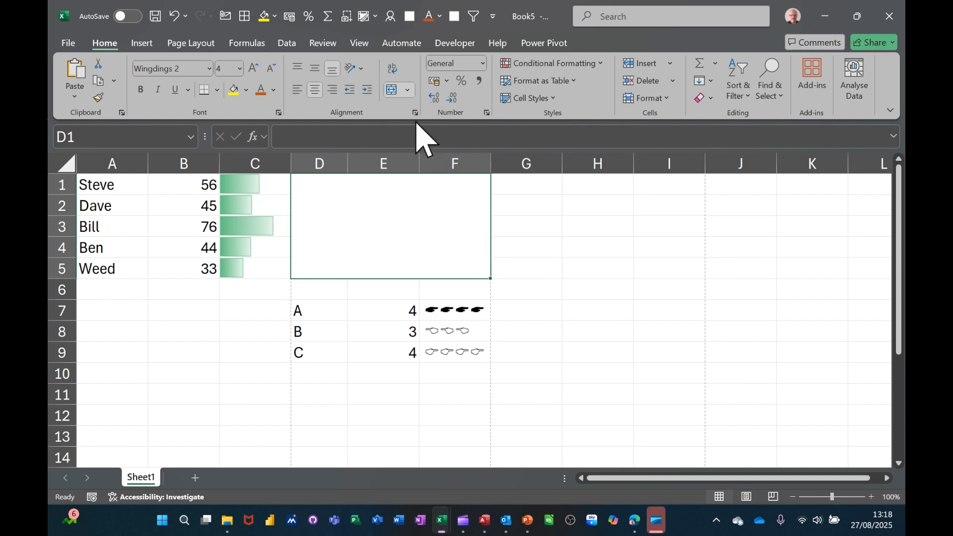
left_click(358, 217)
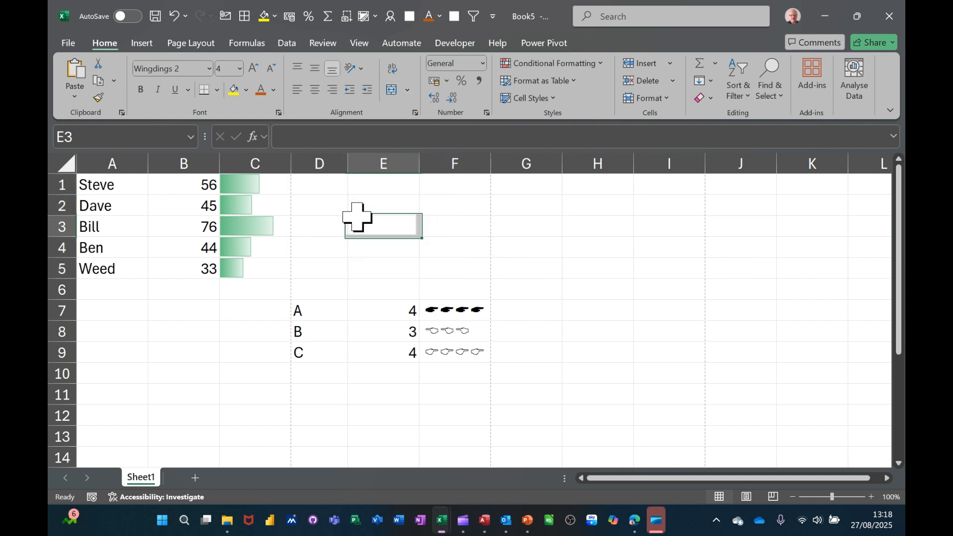